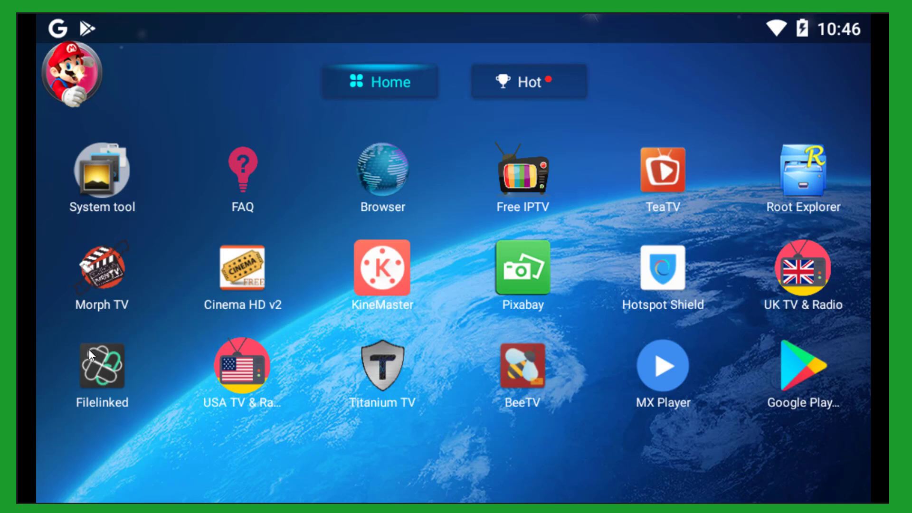
Search for 'filelinked store apk' in the Android Browser.
{"action": "mouse_move", "coordinate": [15, 47]}
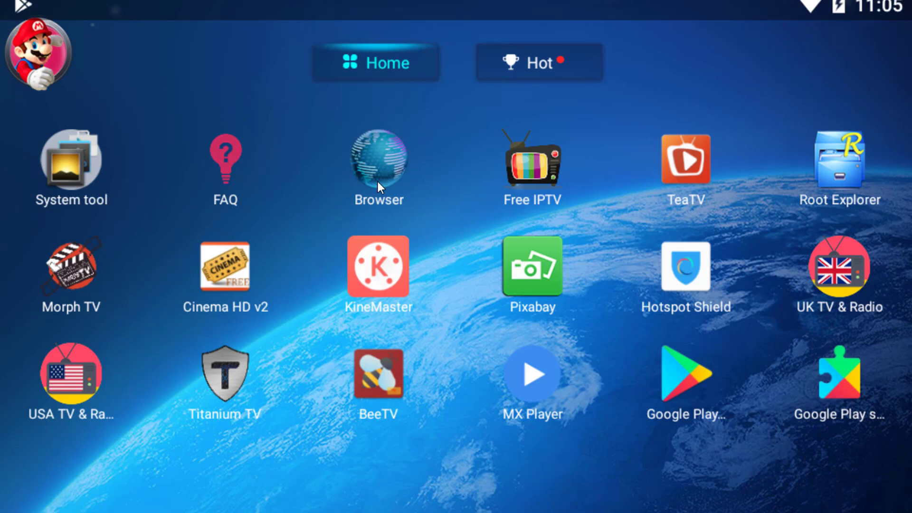
{"action": "left_click", "coordinate": [390, 155]}
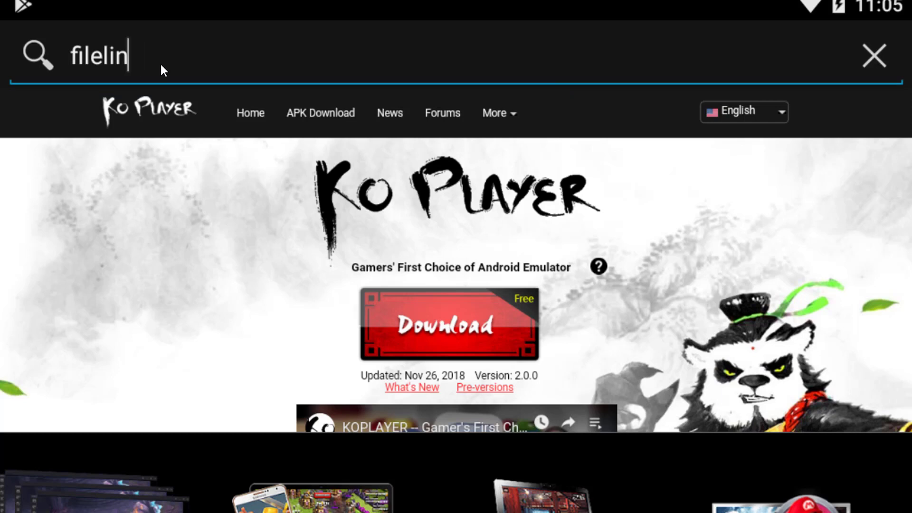
{"action": "key", "text": "BackSpace"}
{"action": "type", "text": "nked store apk"}
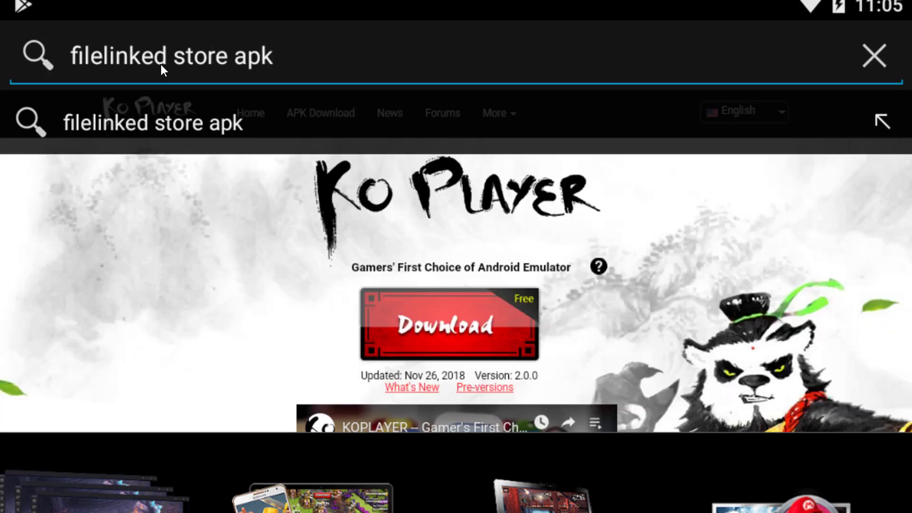
{"action": "key", "text": "Return"}
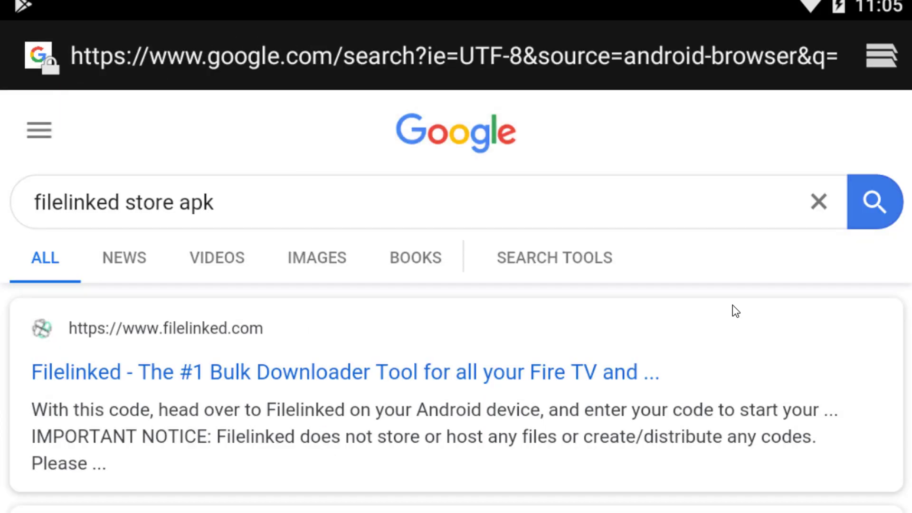
Open the filelinked.com entry from the Google search results.
{"action": "scroll", "coordinate": [732, 305], "scroll_direction": "down", "scroll_amount": 5}
{"action": "scroll", "coordinate": [732, 304], "scroll_direction": "up", "scroll_amount": 5}
{"action": "scroll", "coordinate": [733, 306], "scroll_direction": "down", "scroll_amount": 5}
{"action": "scroll", "coordinate": [733, 305], "scroll_direction": "up", "scroll_amount": 4}
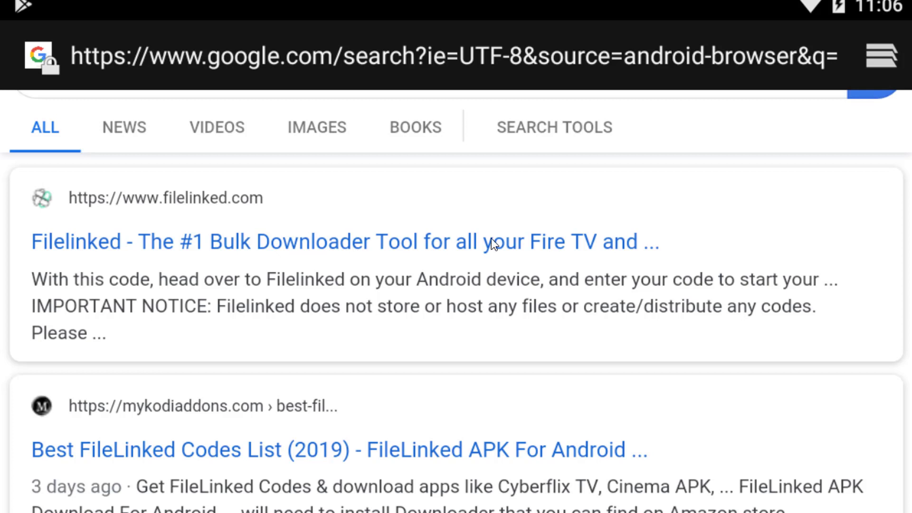
{"action": "left_click", "coordinate": [412, 244]}
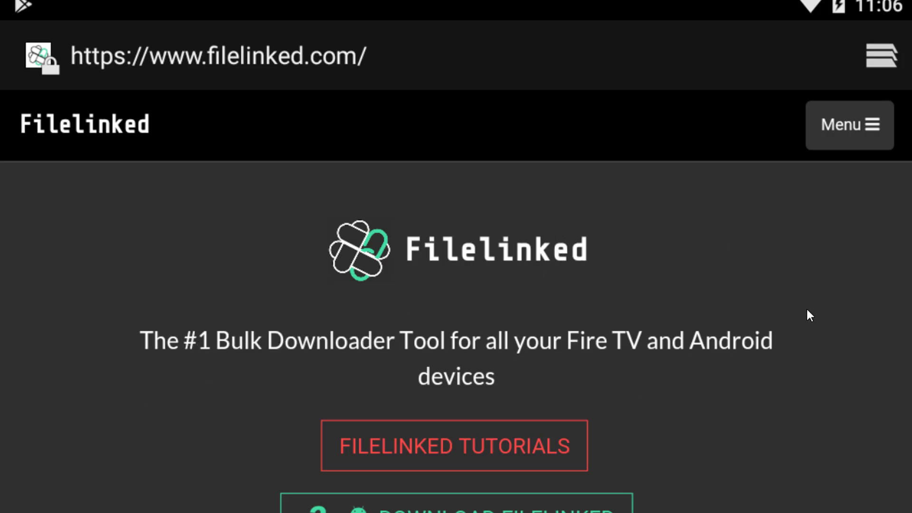
Start the Filelinked APK download from the filelinked.com homepage's Download Filelinked link.
{"action": "scroll", "coordinate": [808, 306], "scroll_direction": "down", "scroll_amount": 5}
{"action": "scroll", "coordinate": [807, 306], "scroll_direction": "up", "scroll_amount": 5}
{"action": "scroll", "coordinate": [808, 306], "scroll_direction": "down", "scroll_amount": 5}
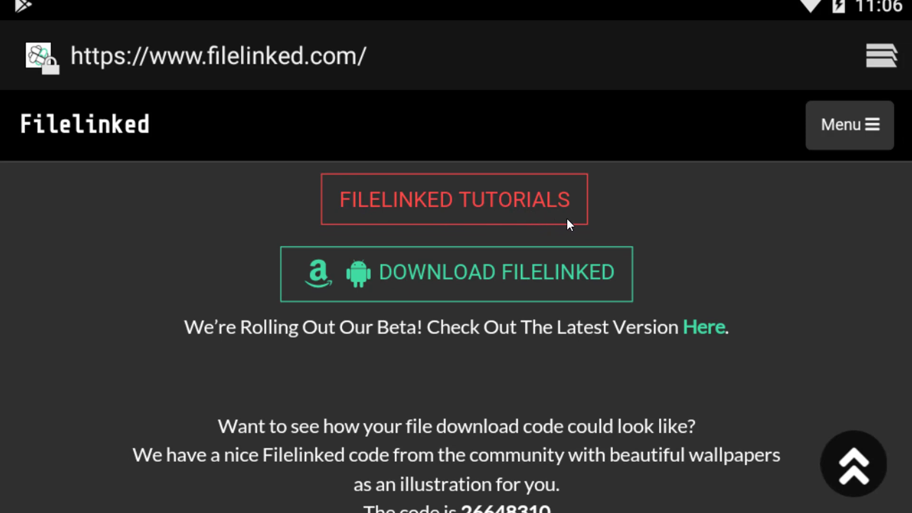
{"action": "scroll", "coordinate": [680, 315], "scroll_direction": "down", "scroll_amount": 5}
{"action": "scroll", "coordinate": [680, 315], "scroll_direction": "up", "scroll_amount": 7}
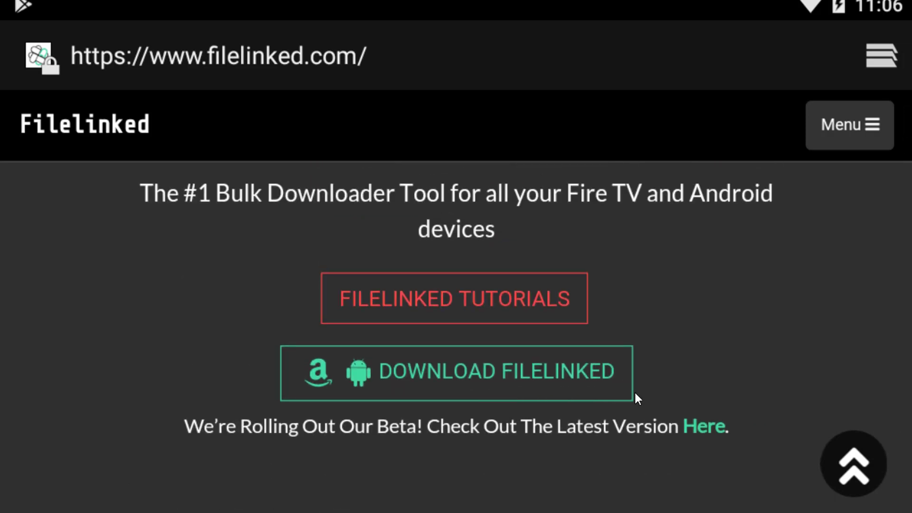
{"action": "left_click", "coordinate": [511, 376]}
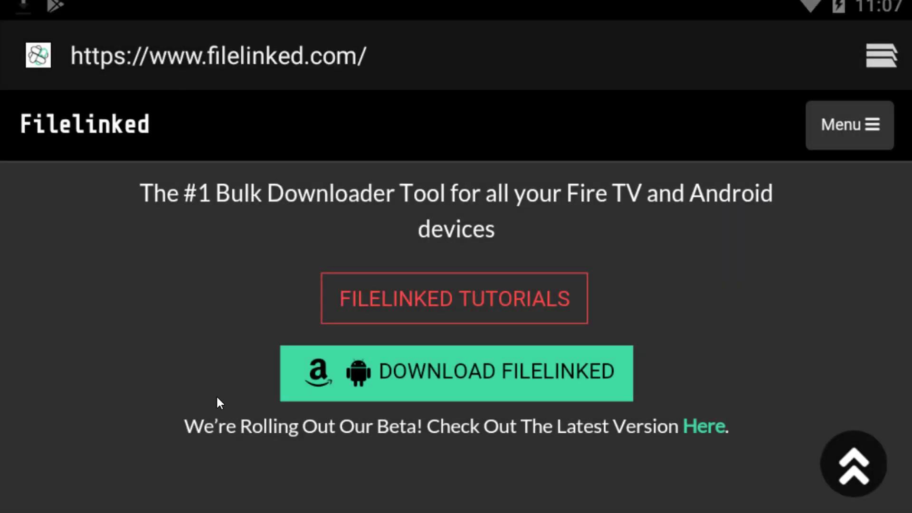
Install the downloaded com.aot.filelinked.apk from the notification shade and launch Filelinked.
{"action": "left_click_drag", "start_coordinate": [266, 4], "coordinate": [280, 162]}
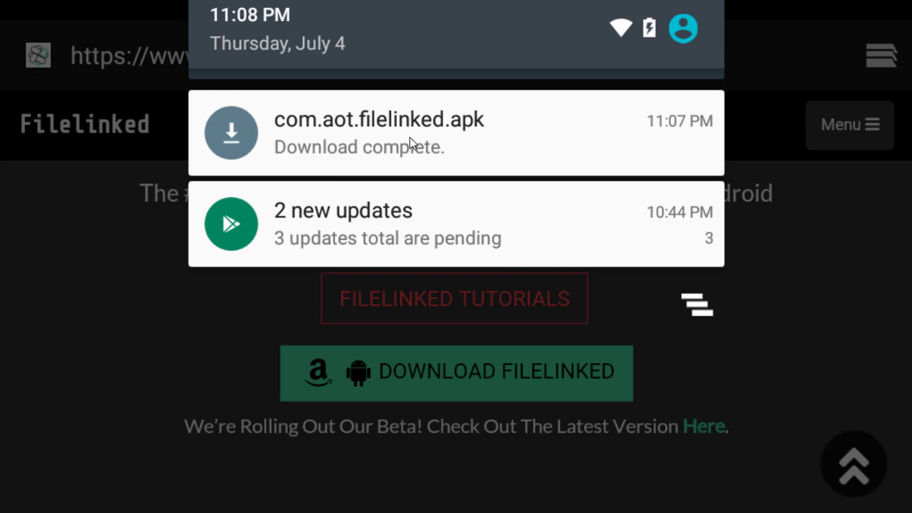
{"action": "left_click", "coordinate": [420, 139]}
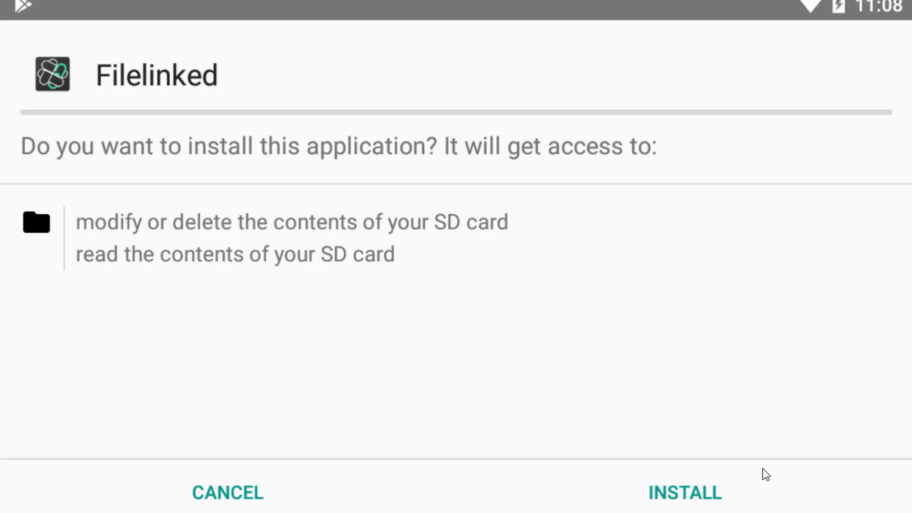
{"action": "left_click", "coordinate": [701, 504]}
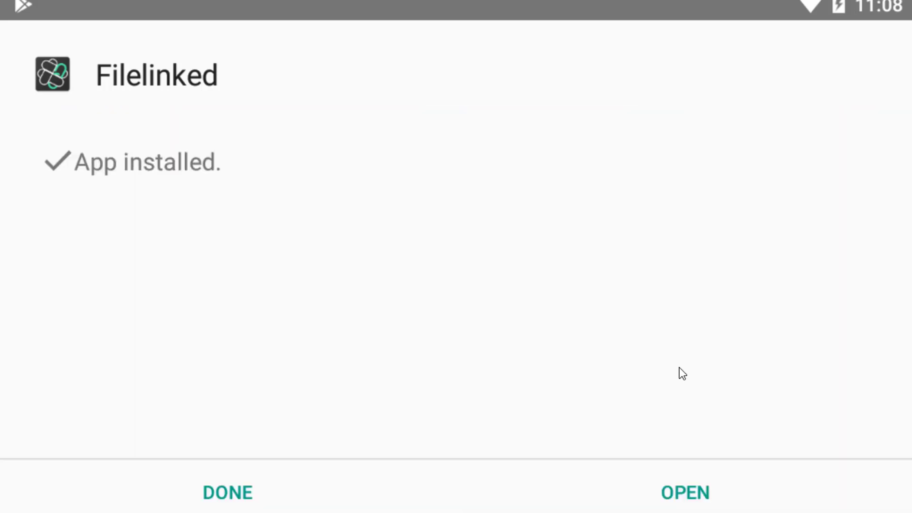
{"action": "left_click", "coordinate": [693, 500]}
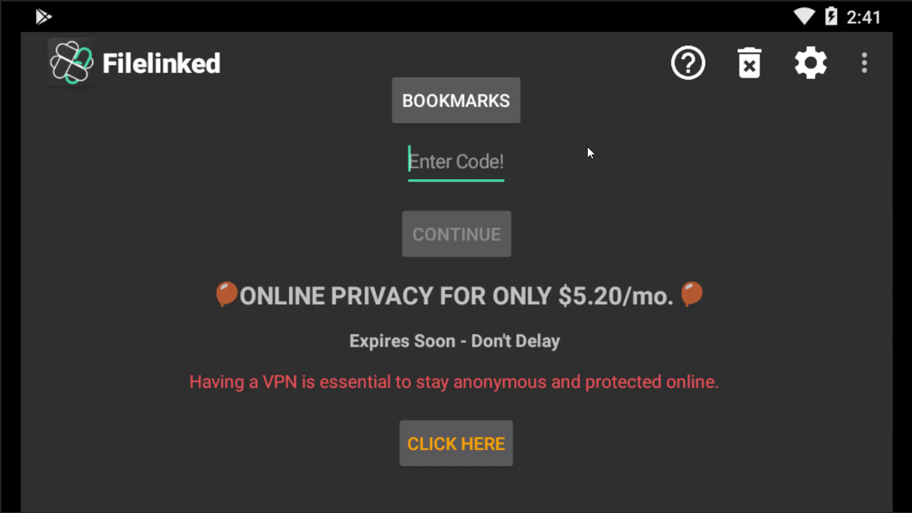
{"action": "left_click", "coordinate": [450, 171]}
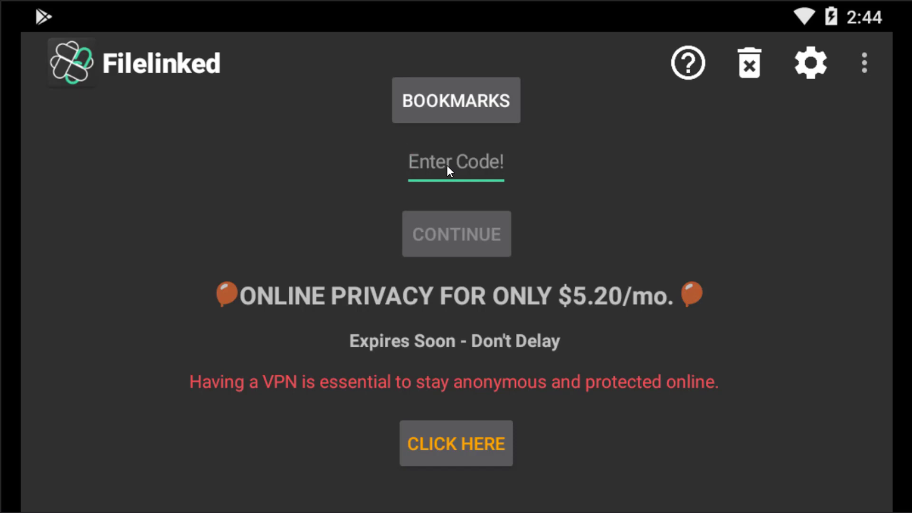
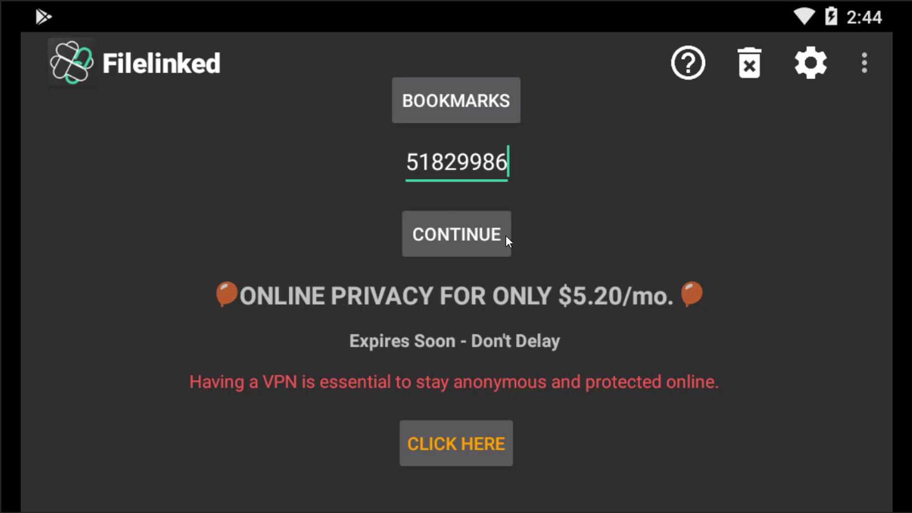
{"action": "left_click", "coordinate": [478, 232]}
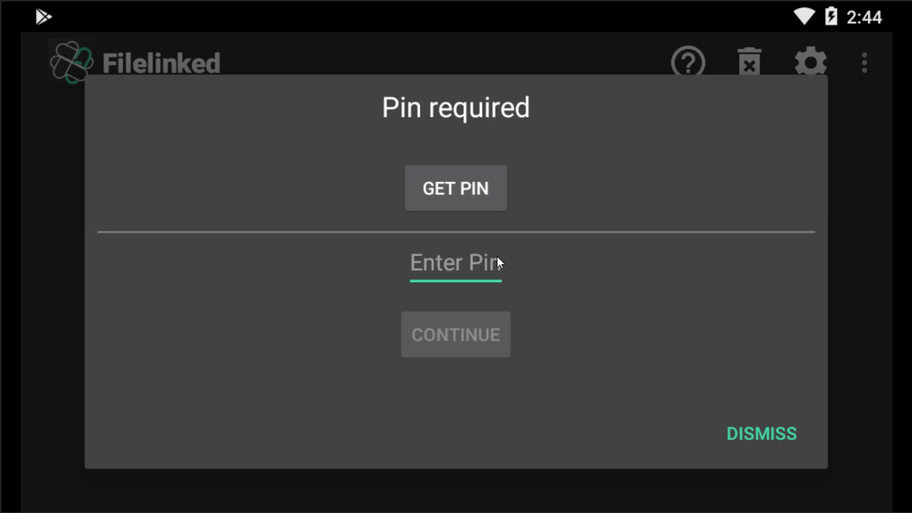
Enter the store's PIN and dismiss the Stream & Tech NOW welcome message.
{"action": "type", "text": "3333"}
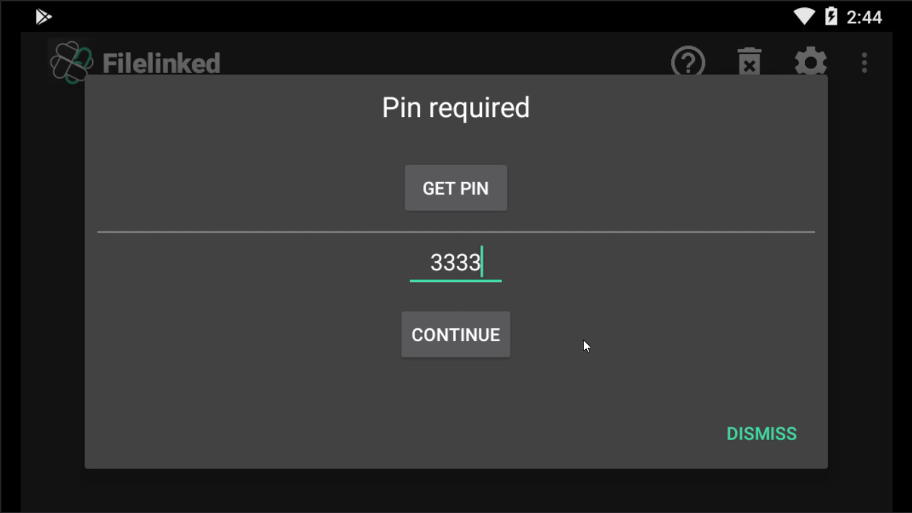
{"action": "left_click", "coordinate": [477, 337]}
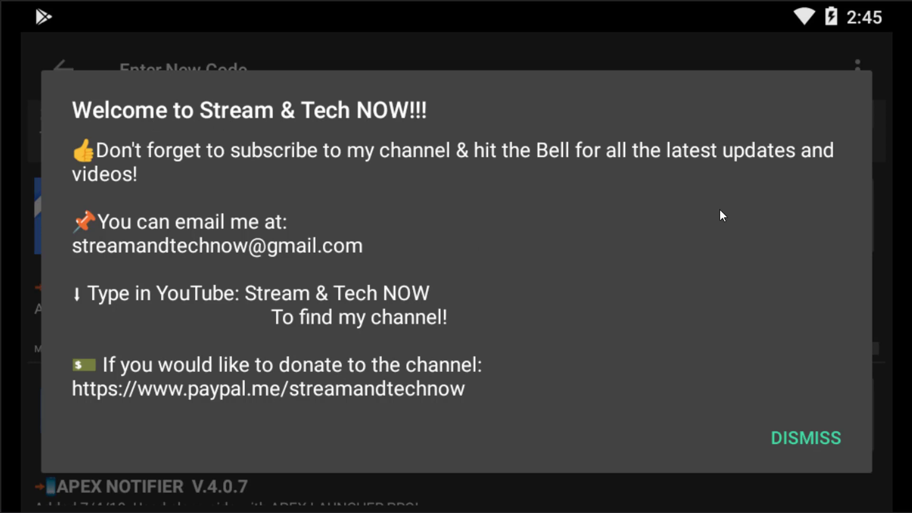
{"action": "left_click", "coordinate": [795, 439]}
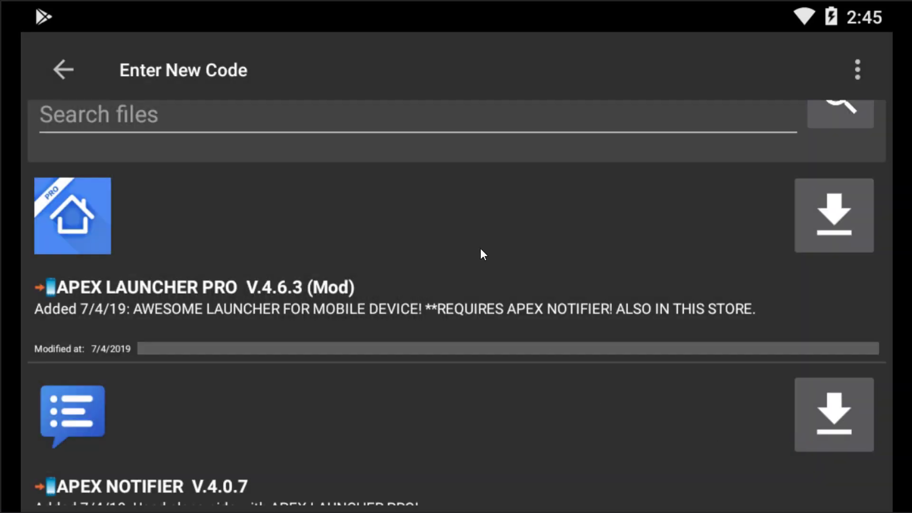
{"action": "scroll", "coordinate": [480, 243], "scroll_direction": "up", "scroll_amount": 5}
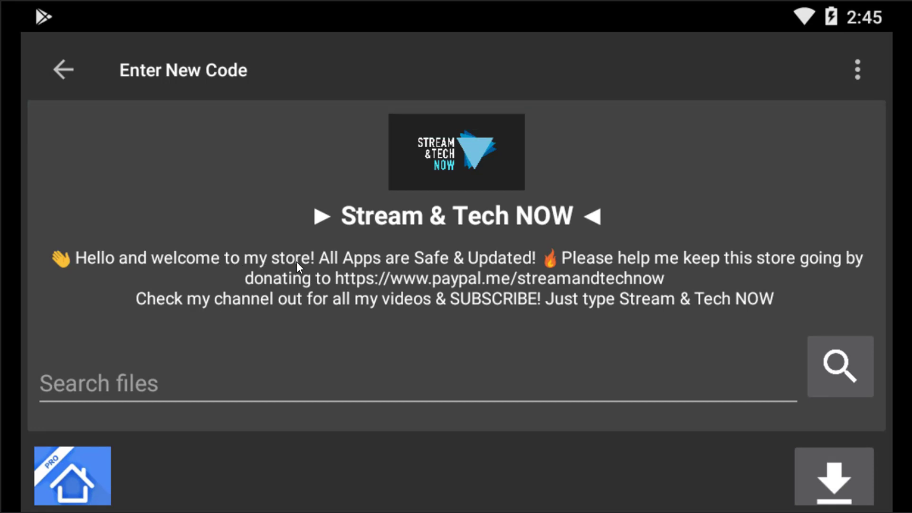
{"action": "scroll", "coordinate": [447, 260], "scroll_direction": "down", "scroll_amount": 5}
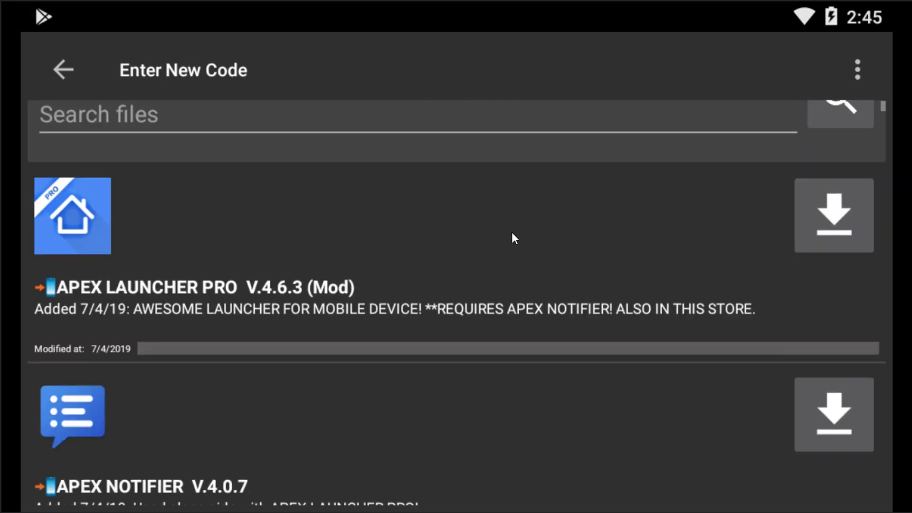
{"action": "scroll", "coordinate": [512, 232], "scroll_direction": "up", "scroll_amount": 5}
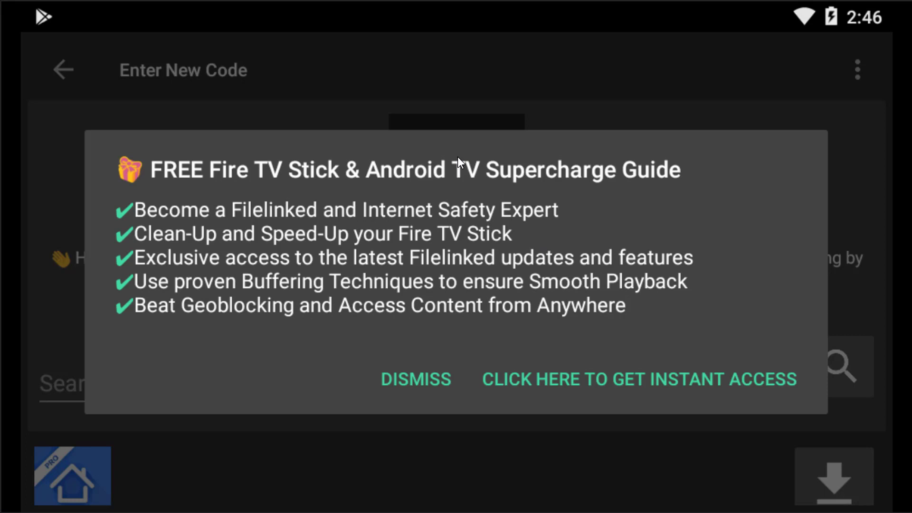
{"action": "left_click", "coordinate": [418, 383]}
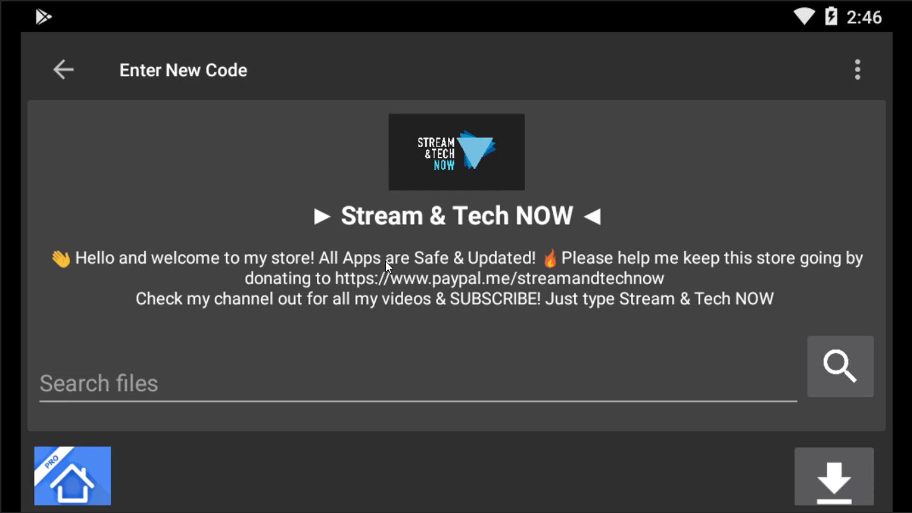
{"action": "scroll", "coordinate": [385, 270], "scroll_direction": "up", "scroll_amount": 2}
{"action": "scroll", "coordinate": [481, 300], "scroll_direction": "down", "scroll_amount": 10}
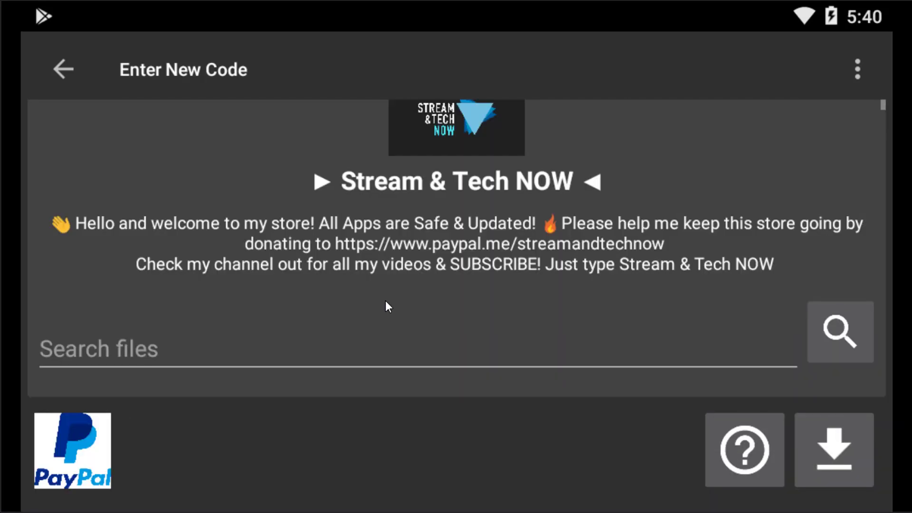
{"action": "scroll", "coordinate": [385, 300], "scroll_direction": "down", "scroll_amount": 5}
{"action": "scroll", "coordinate": [385, 301], "scroll_direction": "down", "scroll_amount": 2}
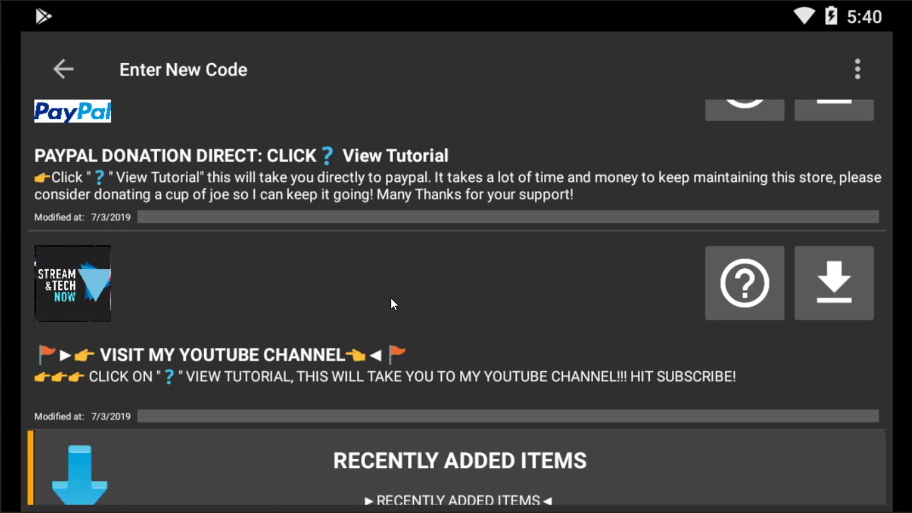
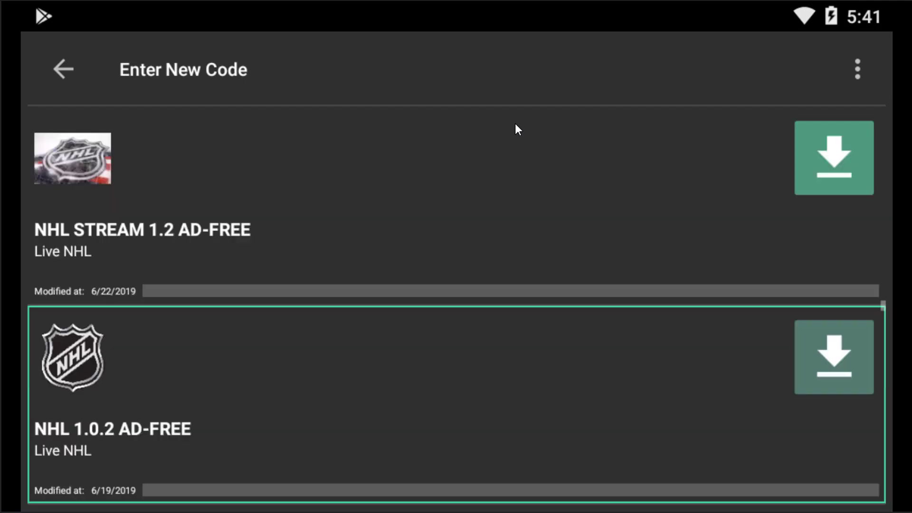
Scroll the Stream & Tech NOW store past the search box to the PayPal donation and YouTube entries.
{"action": "key", "text": "Down"}
{"action": "key", "text": "Down"}
{"action": "key", "text": "Down"}
{"action": "key", "text": "Down"}
{"action": "key", "text": "Down"}
{"action": "key", "text": "Down"}
{"action": "key", "text": "Down"}
{"action": "key", "text": "Down"}
{"action": "key", "text": "Down"}
{"action": "key", "text": "Down"}
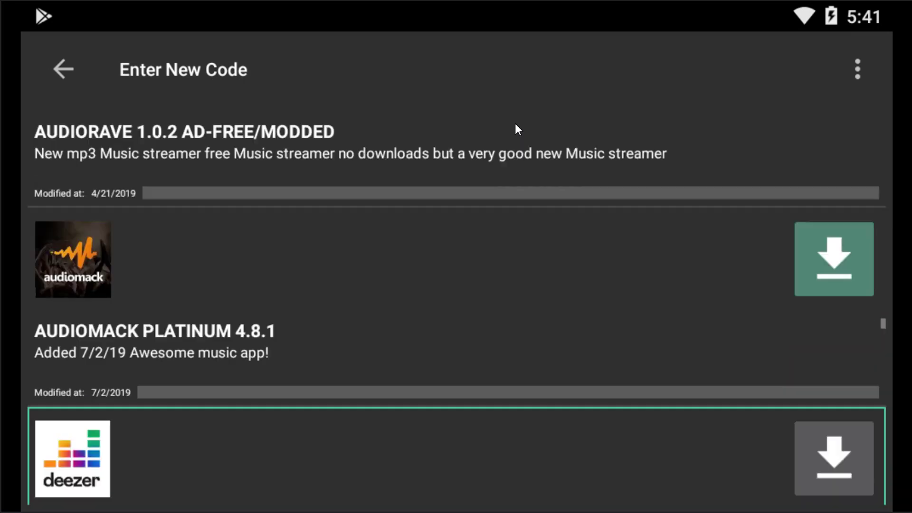
{"action": "key", "text": "Down"}
{"action": "key", "text": "Down"}
{"action": "key", "text": "Down"}
{"action": "key", "text": "Down"}
{"action": "key", "text": "Down"}
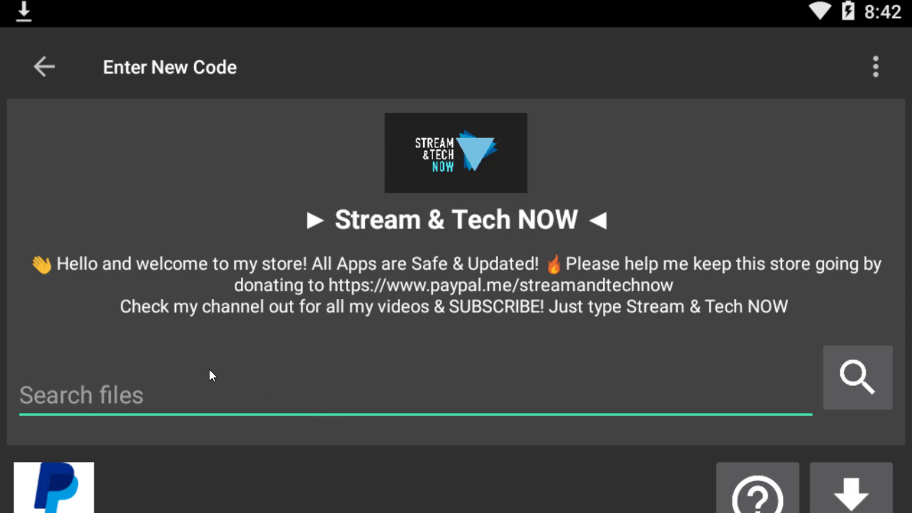
{"action": "scroll", "coordinate": [209, 371], "scroll_direction": "down", "scroll_amount": 5}
{"action": "scroll", "coordinate": [224, 309], "scroll_direction": "up", "scroll_amount": 4}
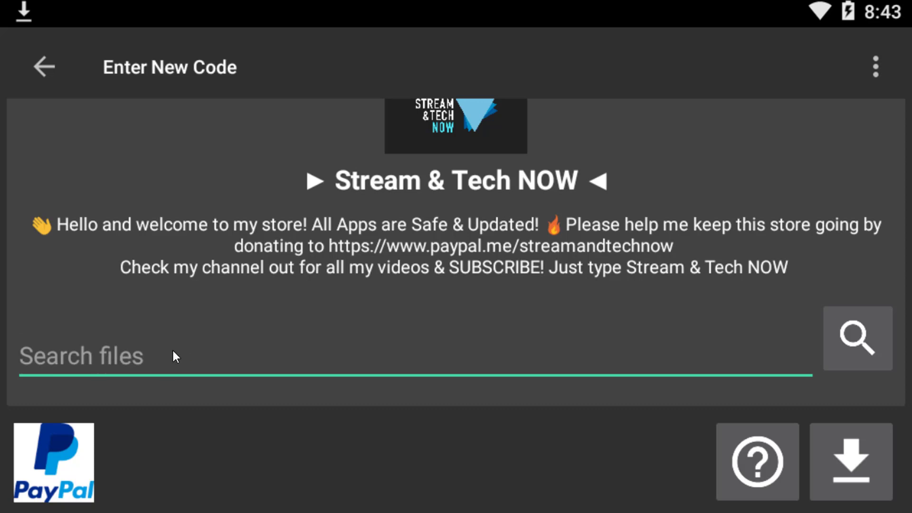
{"action": "scroll", "coordinate": [199, 333], "scroll_direction": "down", "scroll_amount": 3}
{"action": "scroll", "coordinate": [211, 317], "scroll_direction": "down", "scroll_amount": 1}
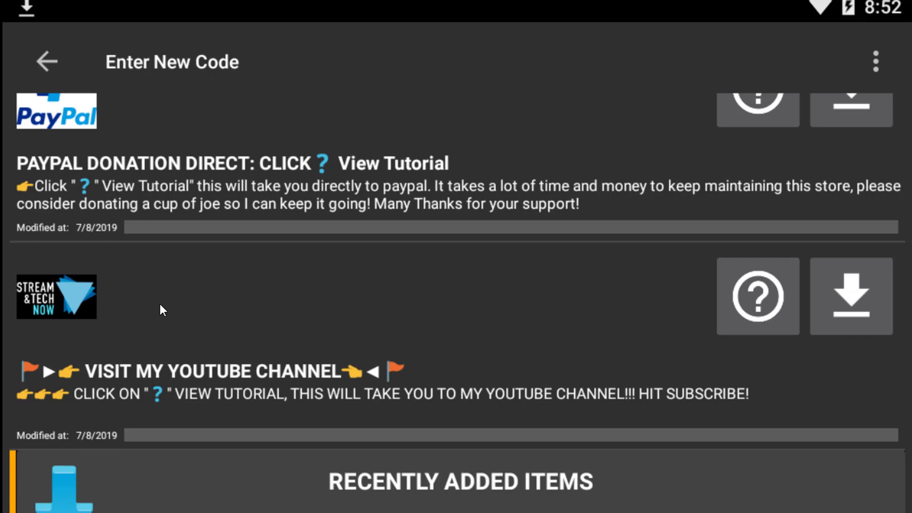
Scroll to the UnlockMyTV 1.4.8 AD-FREE (Cinema HD Clone) entry in Recently Added Items until its download completes.
{"action": "scroll", "coordinate": [160, 301], "scroll_direction": "down", "scroll_amount": 5}
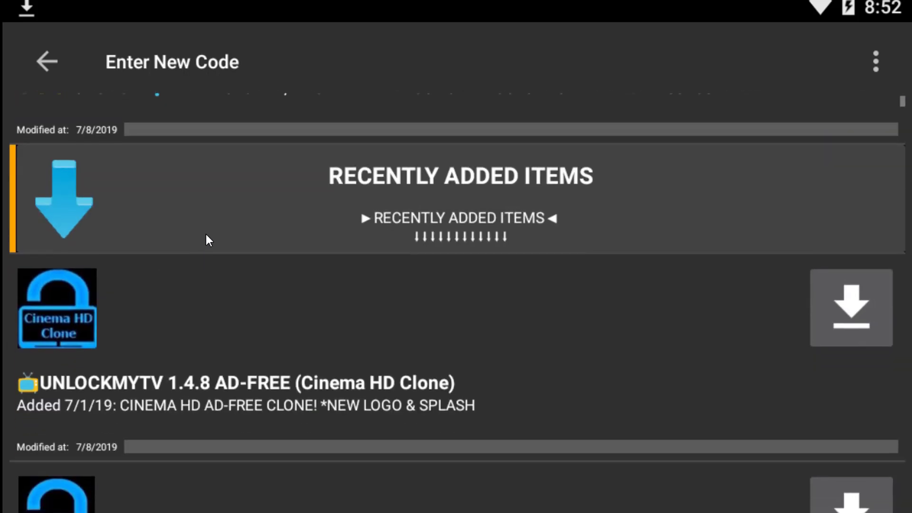
{"action": "scroll", "coordinate": [206, 234], "scroll_direction": "up", "scroll_amount": 5}
{"action": "scroll", "coordinate": [214, 247], "scroll_direction": "up", "scroll_amount": 3}
{"action": "scroll", "coordinate": [223, 259], "scroll_direction": "down", "scroll_amount": 9}
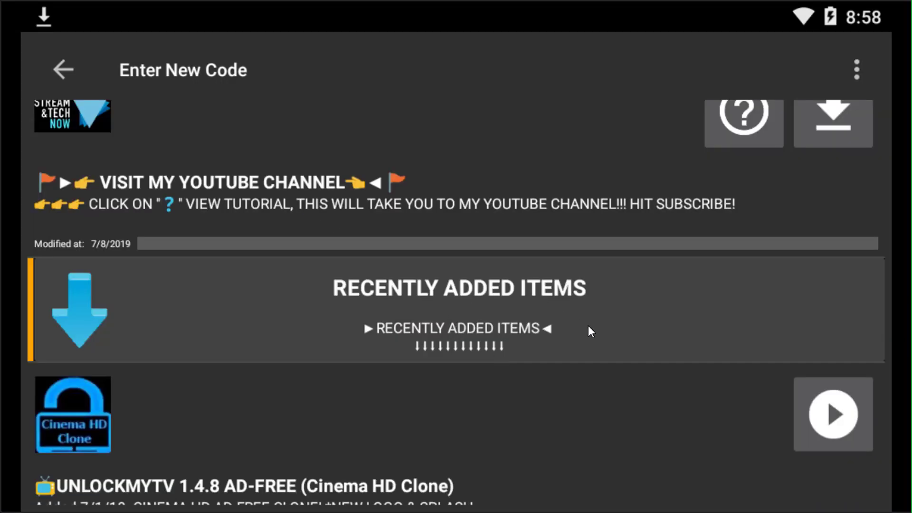
{"action": "scroll", "coordinate": [469, 407], "scroll_direction": "down", "scroll_amount": 5}
{"action": "scroll", "coordinate": [462, 370], "scroll_direction": "up", "scroll_amount": 5}
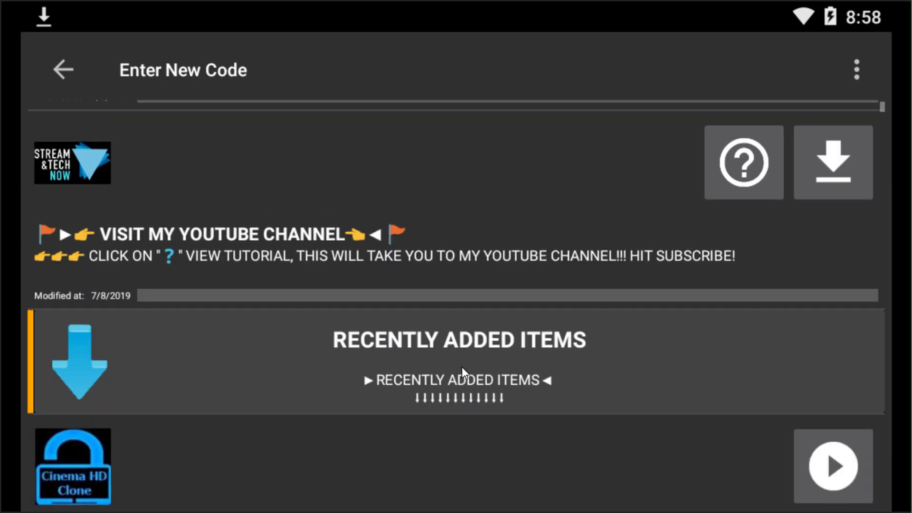
{"action": "scroll", "coordinate": [462, 372], "scroll_direction": "down", "scroll_amount": 5}
{"action": "scroll", "coordinate": [445, 352], "scroll_direction": "up", "scroll_amount": 5}
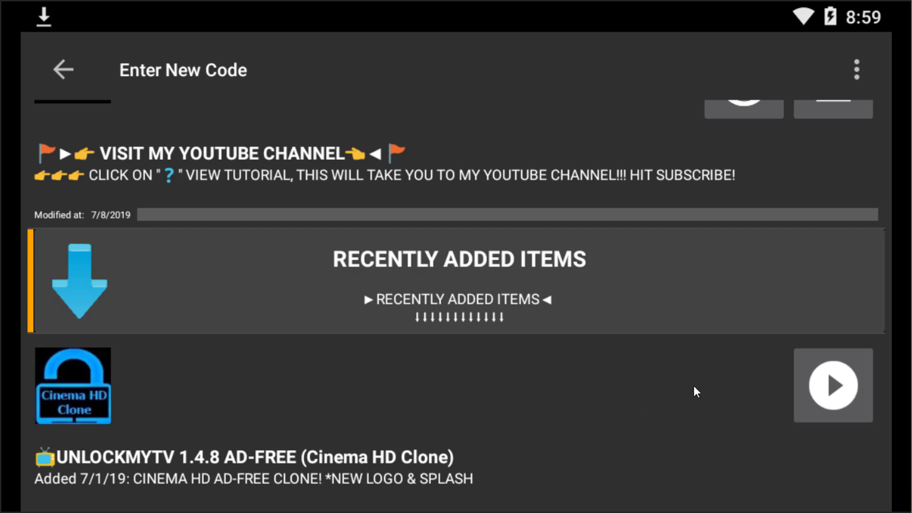
{"action": "scroll", "coordinate": [692, 385], "scroll_direction": "down", "scroll_amount": 5}
{"action": "scroll", "coordinate": [692, 385], "scroll_direction": "up", "scroll_amount": 3}
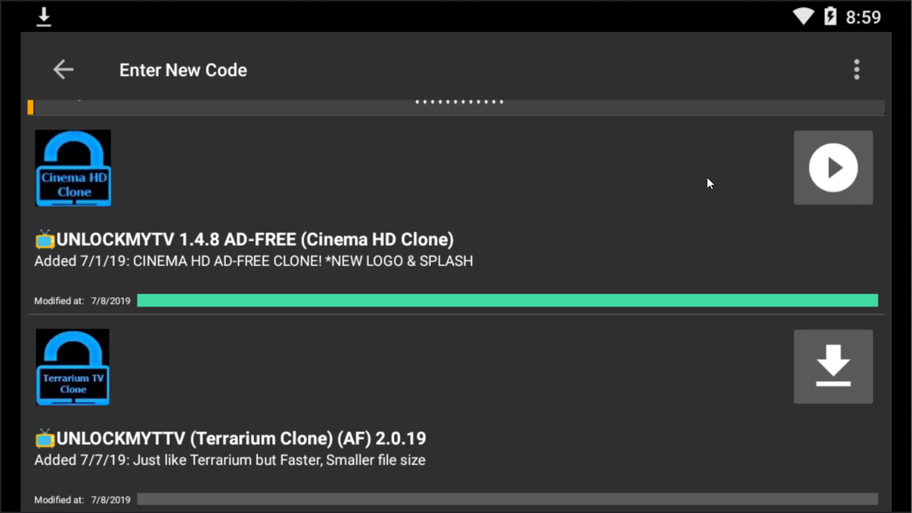
Install UnlockMyTV (Cinema HD Clone) through the Android installer and return to the store list.
{"action": "left_click", "coordinate": [834, 169]}
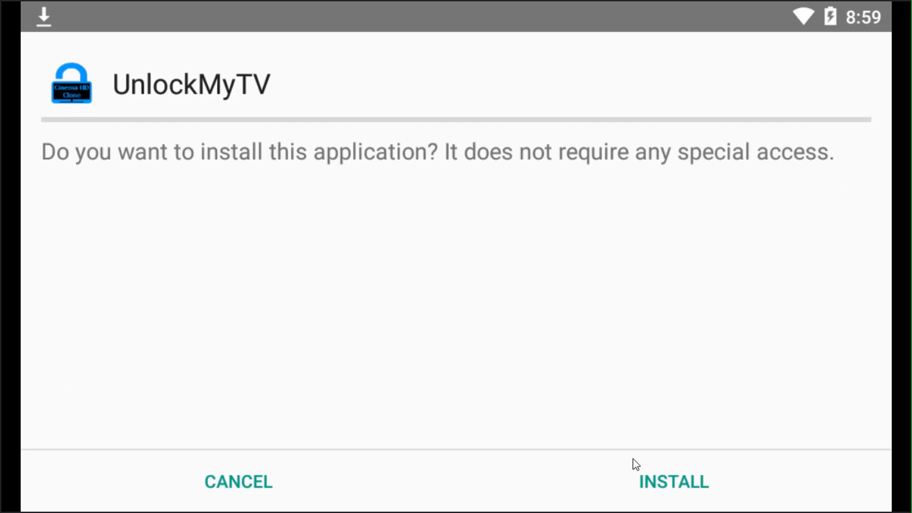
{"action": "left_click", "coordinate": [703, 484]}
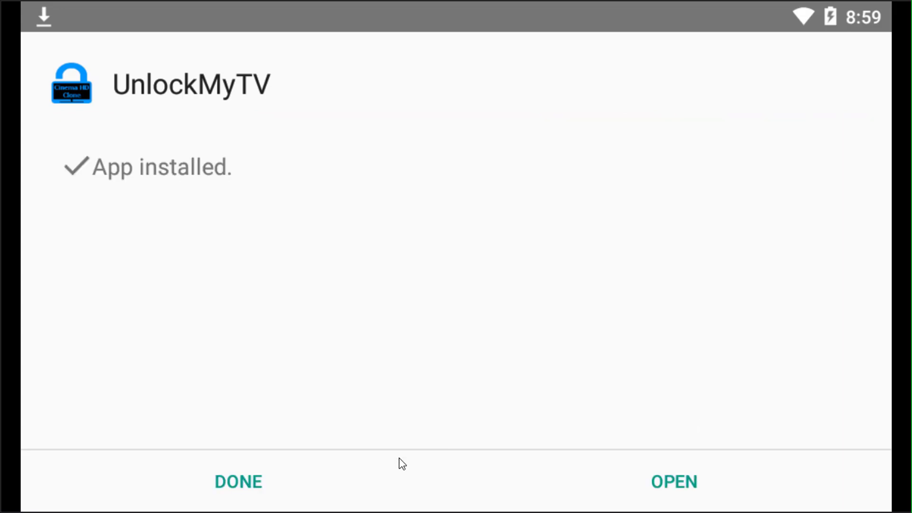
{"action": "left_click", "coordinate": [289, 483]}
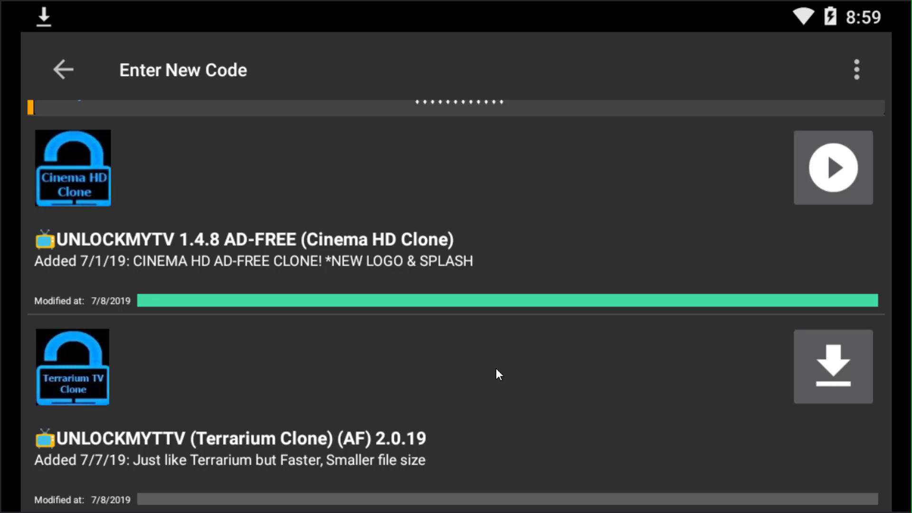
Scroll past Terrarium Clone and Apex Launcher Pro to the ADOBE ACROBAT V.17.0 and MRZIPTV V.3.0 entries.
{"action": "scroll", "coordinate": [271, 380], "scroll_direction": "down", "scroll_amount": 4}
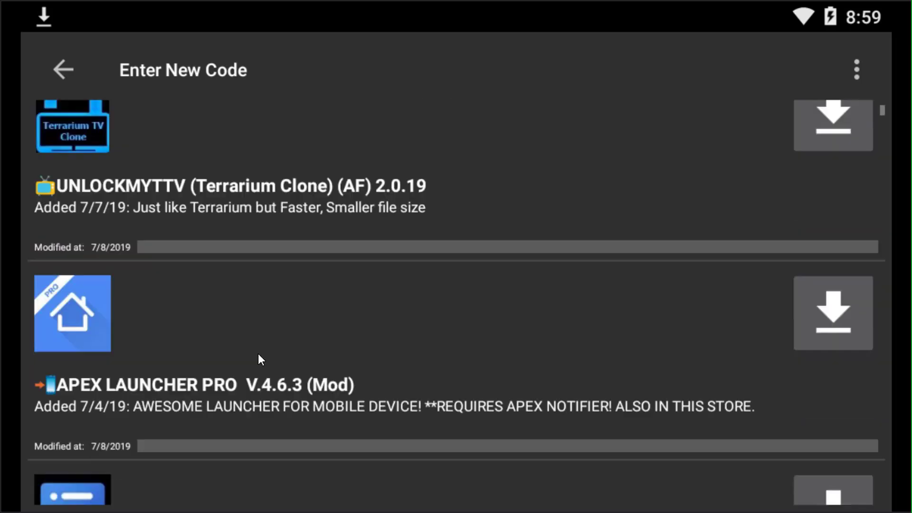
{"action": "scroll", "coordinate": [261, 342], "scroll_direction": "up", "scroll_amount": 5}
{"action": "scroll", "coordinate": [204, 387], "scroll_direction": "down", "scroll_amount": 3}
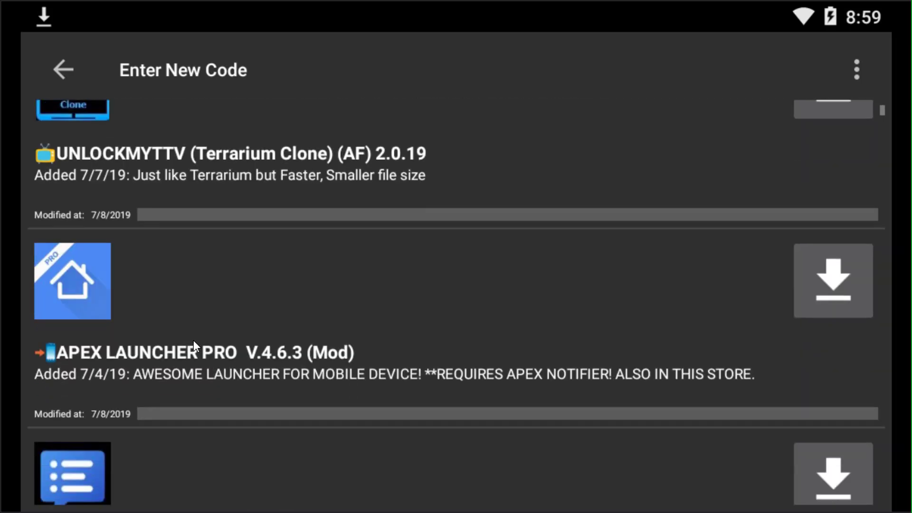
{"action": "scroll", "coordinate": [193, 341], "scroll_direction": "up", "scroll_amount": 4}
{"action": "scroll", "coordinate": [196, 349], "scroll_direction": "down", "scroll_amount": 2}
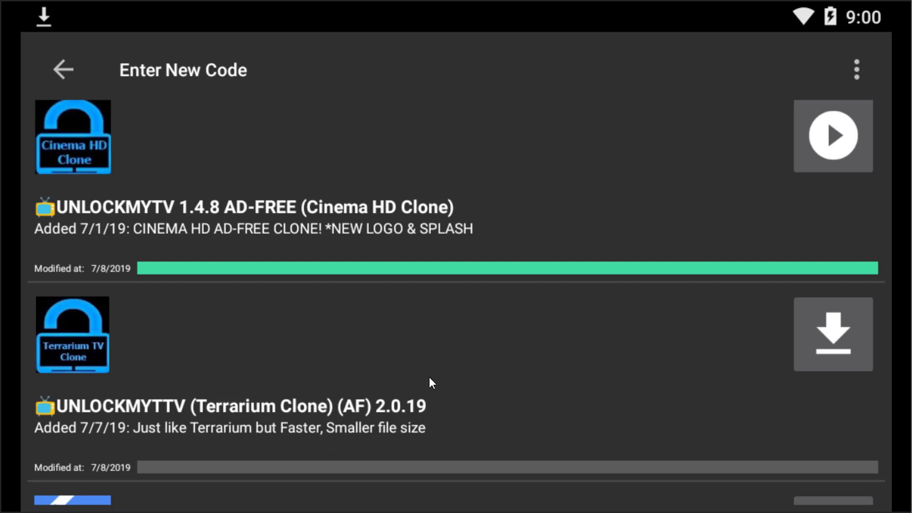
{"action": "scroll", "coordinate": [429, 374], "scroll_direction": "down", "scroll_amount": 5}
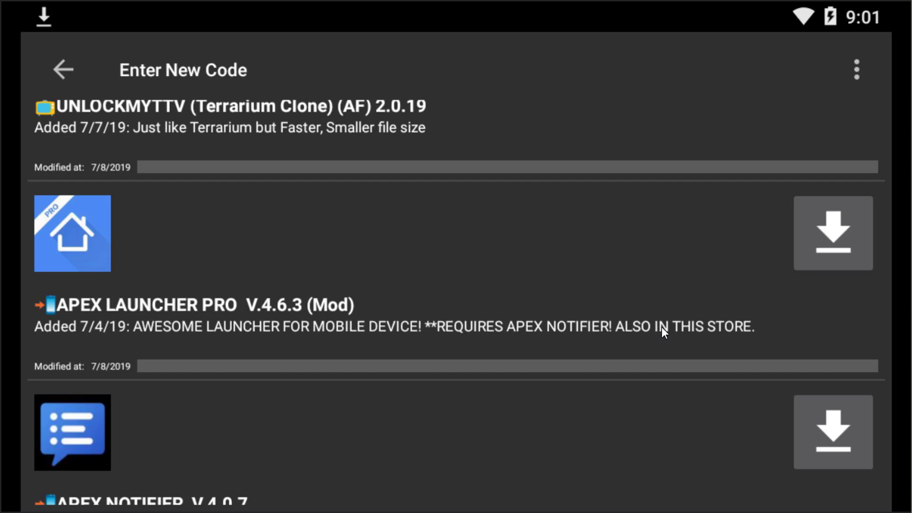
{"action": "scroll", "coordinate": [662, 327], "scroll_direction": "down", "scroll_amount": 3}
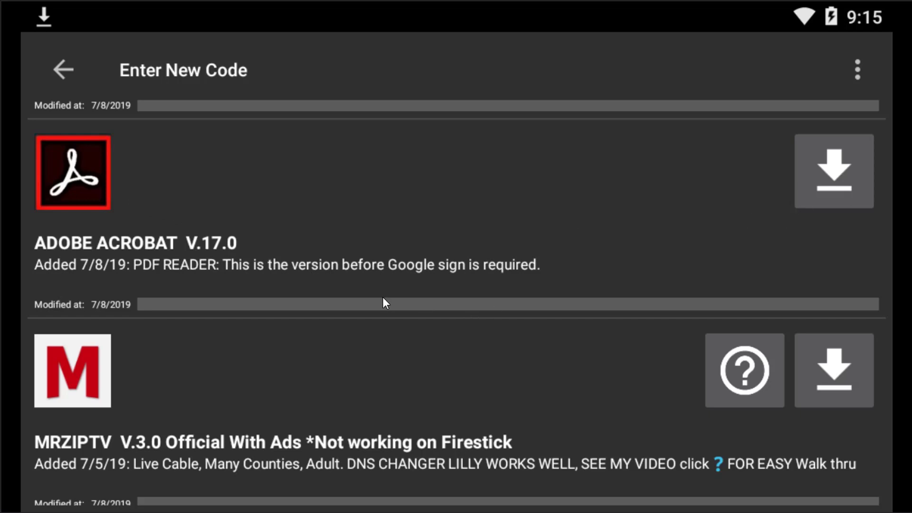
Bring MRZIPTV to the top with SMS BACKUP & RESTORE PRO V.10.05.600 showing below it.
{"action": "scroll", "coordinate": [383, 298], "scroll_direction": "down", "scroll_amount": 5}
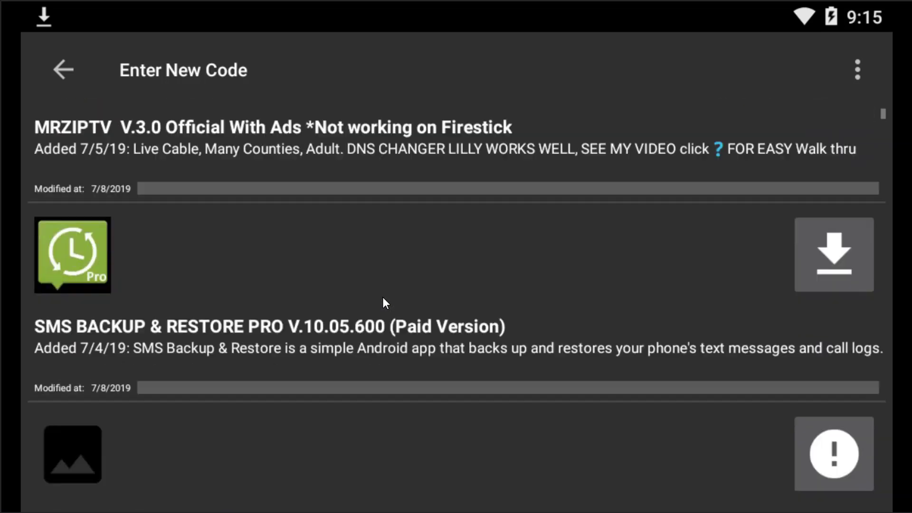
{"action": "scroll", "coordinate": [375, 289], "scroll_direction": "up", "scroll_amount": 5}
{"action": "scroll", "coordinate": [157, 409], "scroll_direction": "up", "scroll_amount": 3}
{"action": "scroll", "coordinate": [119, 357], "scroll_direction": "down", "scroll_amount": 6}
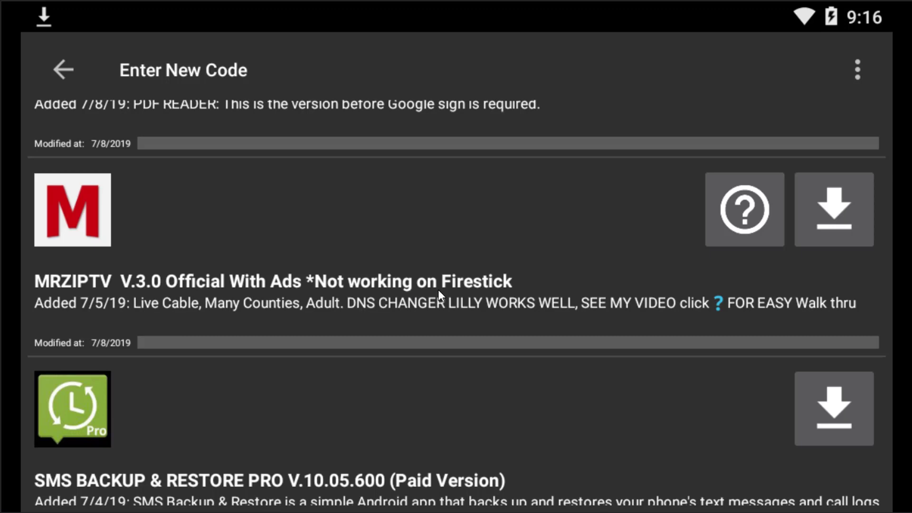
{"action": "scroll", "coordinate": [438, 290], "scroll_direction": "down", "scroll_amount": 5}
{"action": "scroll", "coordinate": [438, 291], "scroll_direction": "up", "scroll_amount": 4}
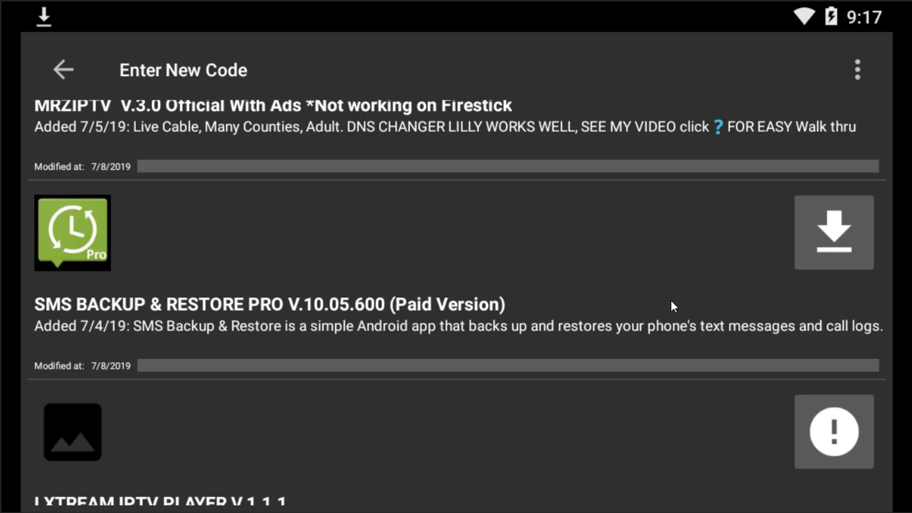
Scroll through the list to Virus Cleaner, Thop TV Official 10.0, File Manager Premium and the WHITE IPTV and OTT PLAY PRO entries.
{"action": "scroll", "coordinate": [673, 305], "scroll_direction": "down", "scroll_amount": 4}
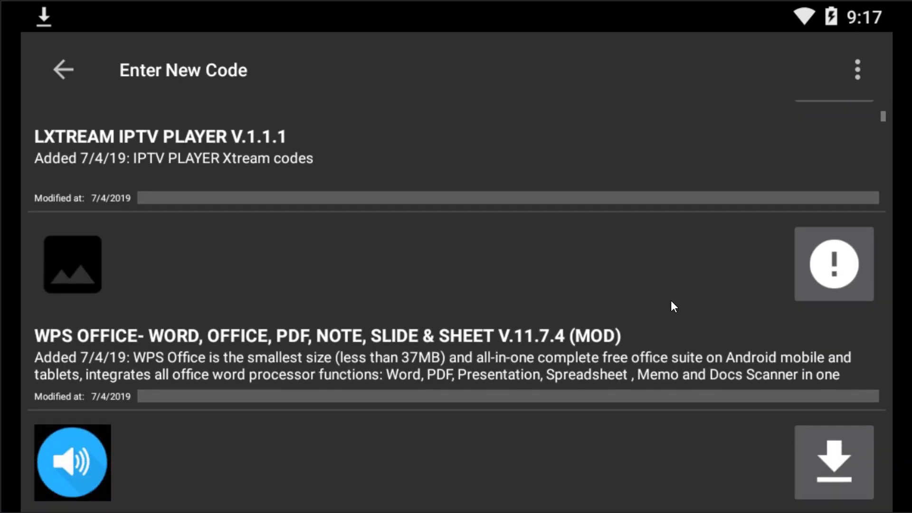
{"action": "scroll", "coordinate": [675, 302], "scroll_direction": "up", "scroll_amount": 4}
{"action": "scroll", "coordinate": [674, 296], "scroll_direction": "up", "scroll_amount": 3}
{"action": "scroll", "coordinate": [674, 299], "scroll_direction": "down", "scroll_amount": 7}
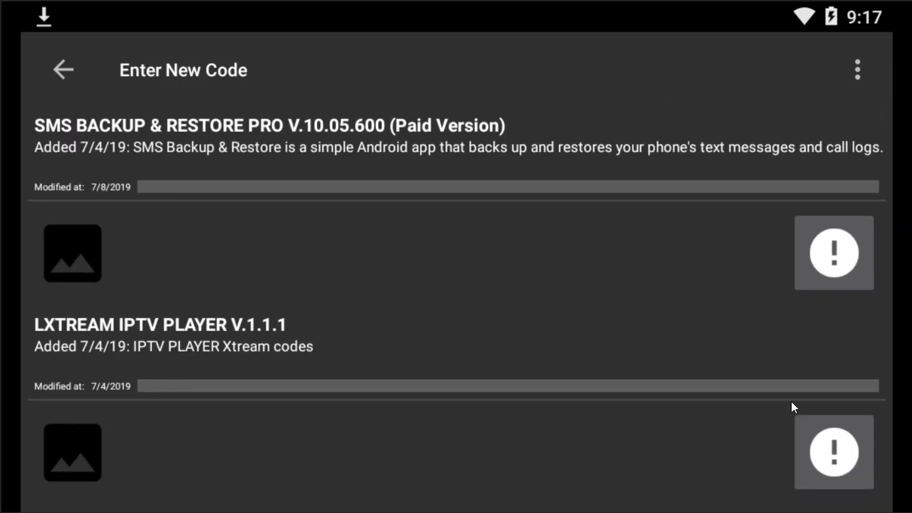
{"action": "scroll", "coordinate": [744, 366], "scroll_direction": "down", "scroll_amount": 5}
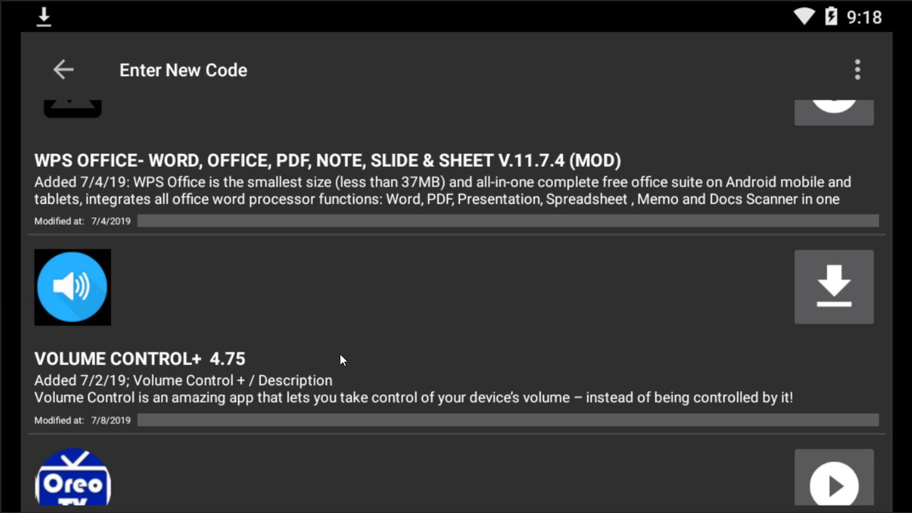
{"action": "scroll", "coordinate": [458, 344], "scroll_direction": "down", "scroll_amount": 2}
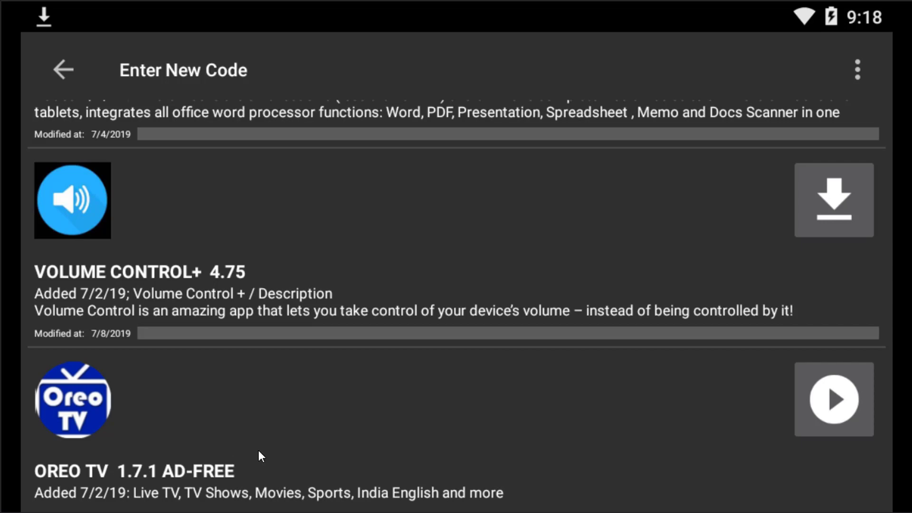
{"action": "scroll", "coordinate": [258, 451], "scroll_direction": "down", "scroll_amount": 5}
{"action": "scroll", "coordinate": [259, 443], "scroll_direction": "up", "scroll_amount": 5}
{"action": "scroll", "coordinate": [258, 443], "scroll_direction": "down", "scroll_amount": 3}
{"action": "scroll", "coordinate": [258, 444], "scroll_direction": "down", "scroll_amount": 2}
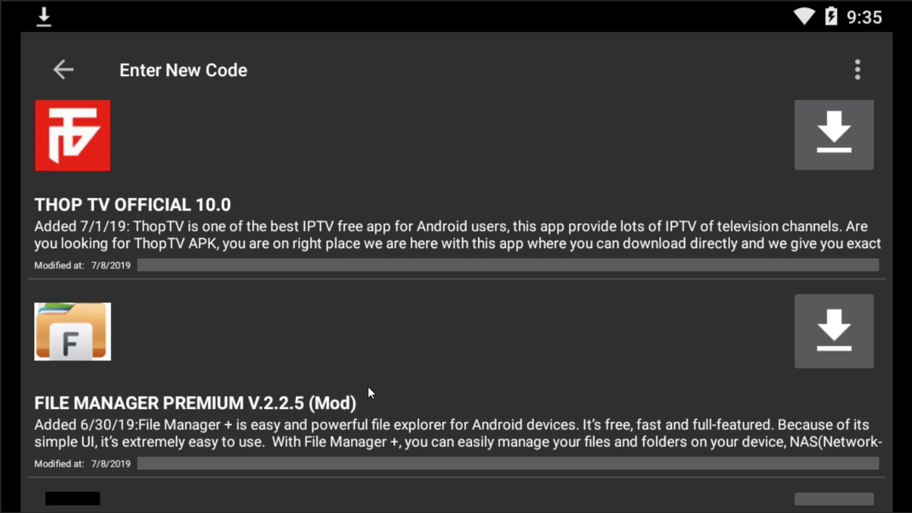
{"action": "scroll", "coordinate": [389, 352], "scroll_direction": "down", "scroll_amount": 5}
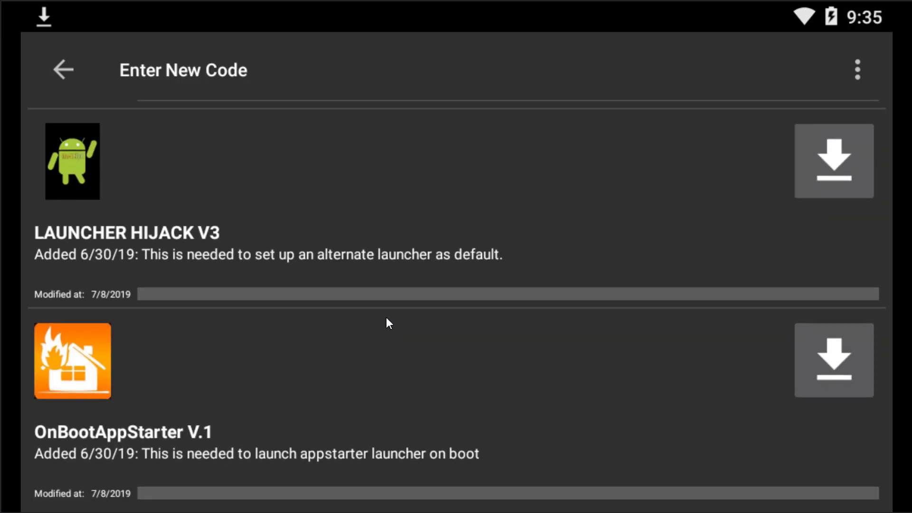
{"action": "scroll", "coordinate": [386, 318], "scroll_direction": "down", "scroll_amount": 5}
{"action": "scroll", "coordinate": [387, 319], "scroll_direction": "up", "scroll_amount": 4}
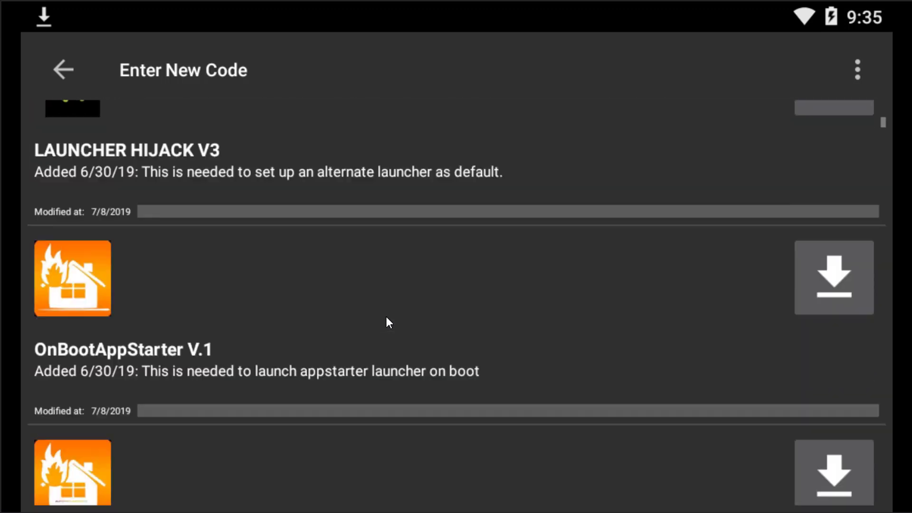
{"action": "scroll", "coordinate": [387, 318], "scroll_direction": "down", "scroll_amount": 12}
{"action": "scroll", "coordinate": [389, 318], "scroll_direction": "up", "scroll_amount": 2}
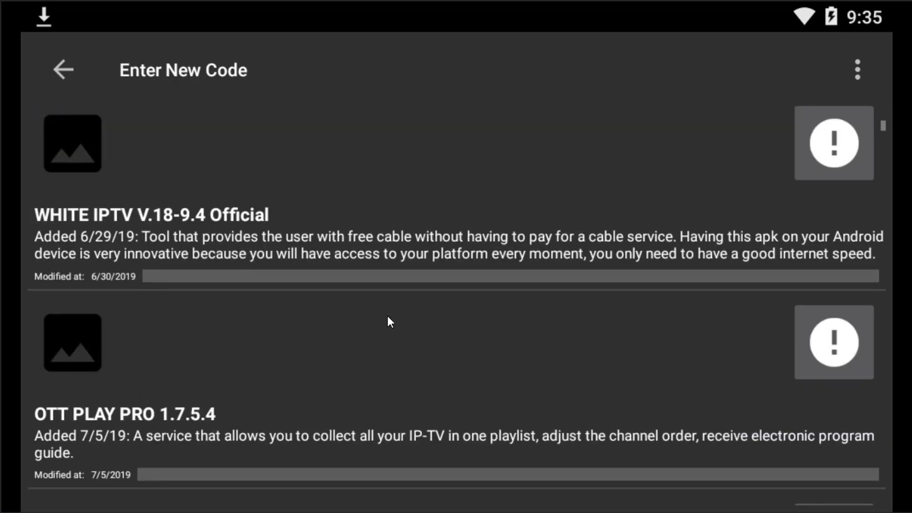
{"action": "scroll", "coordinate": [387, 317], "scroll_direction": "up", "scroll_amount": 15}
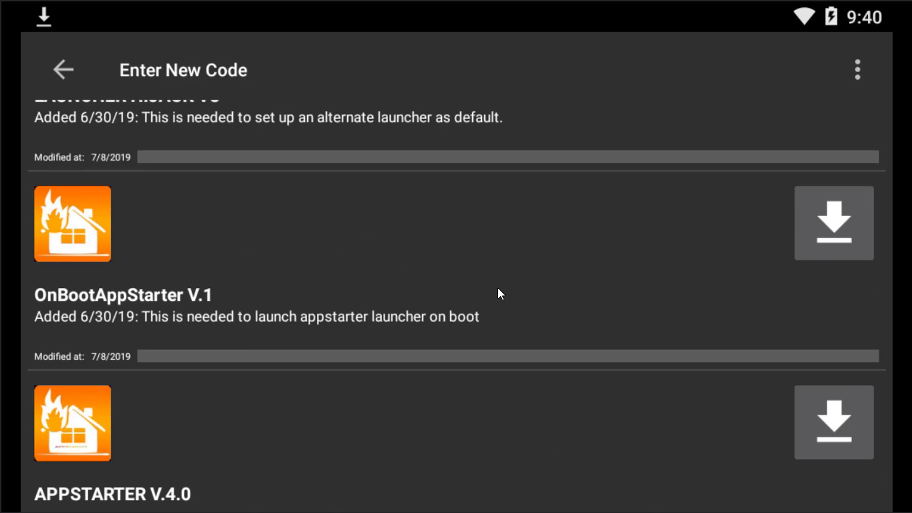
Scroll past uTorrent Pro, ZArchiver and HALauncher to the MAME 0.37b5 Arcade ROMs and Gameboy Advance ROM entries.
{"action": "scroll", "coordinate": [495, 281], "scroll_direction": "down", "scroll_amount": 10}
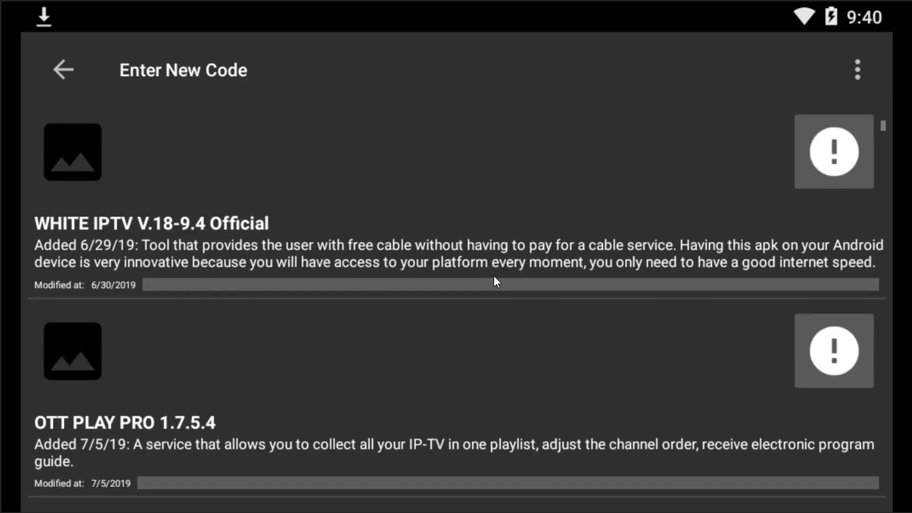
{"action": "scroll", "coordinate": [495, 280], "scroll_direction": "up", "scroll_amount": 5}
{"action": "scroll", "coordinate": [495, 280], "scroll_direction": "down", "scroll_amount": 3}
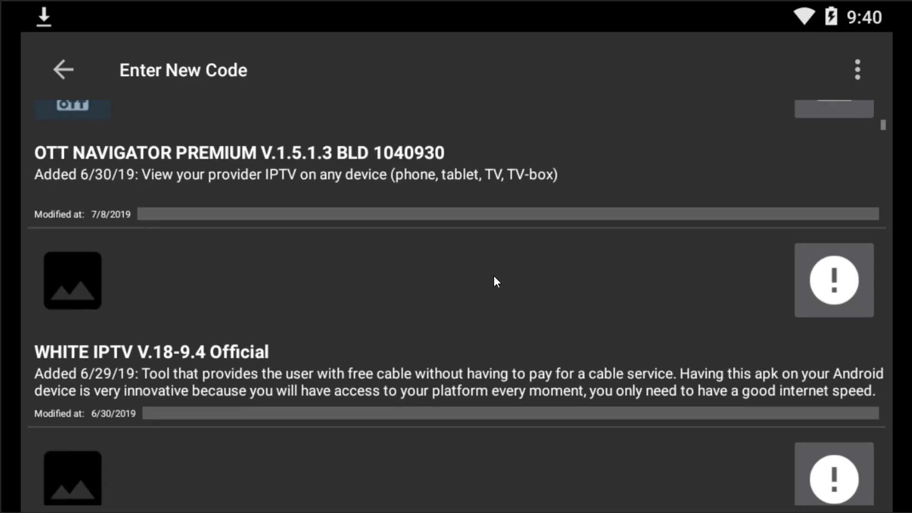
{"action": "scroll", "coordinate": [496, 281], "scroll_direction": "down", "scroll_amount": 8}
{"action": "scroll", "coordinate": [495, 281], "scroll_direction": "up", "scroll_amount": 6}
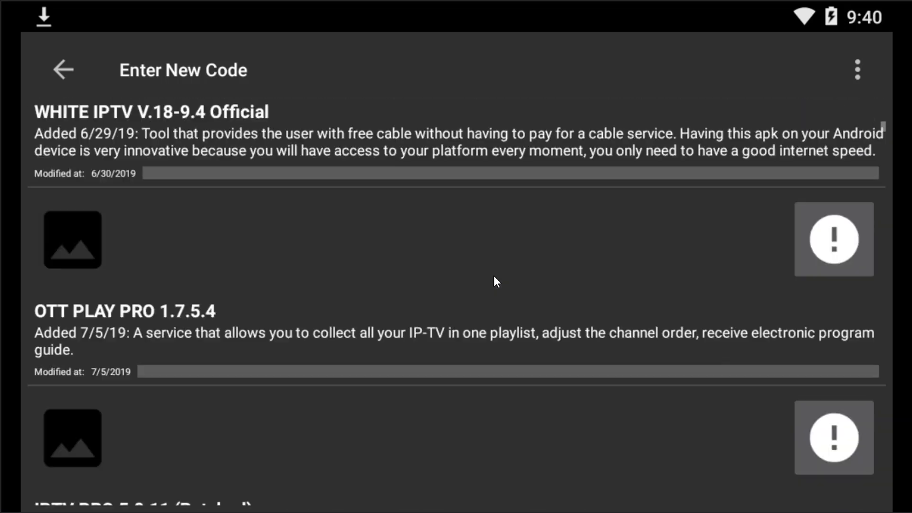
{"action": "scroll", "coordinate": [496, 282], "scroll_direction": "up", "scroll_amount": 6}
{"action": "scroll", "coordinate": [496, 282], "scroll_direction": "down", "scroll_amount": 3}
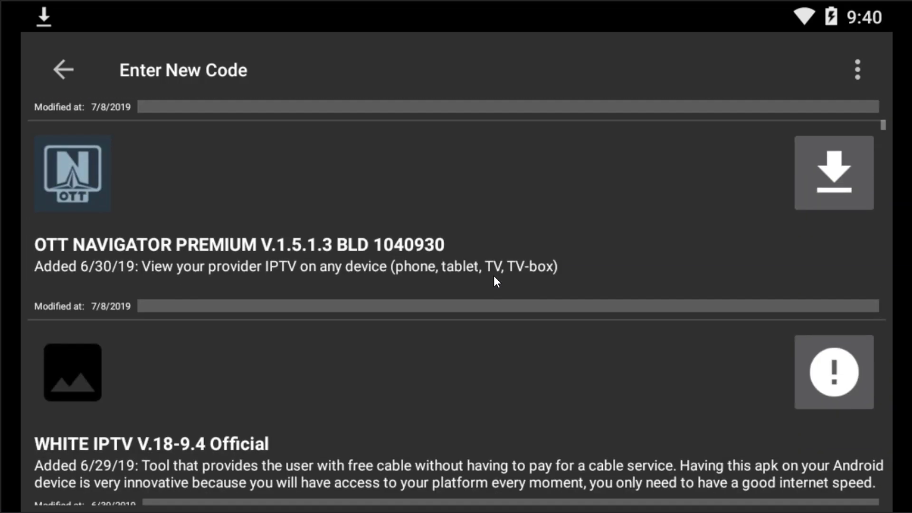
{"action": "scroll", "coordinate": [494, 277], "scroll_direction": "down", "scroll_amount": 10}
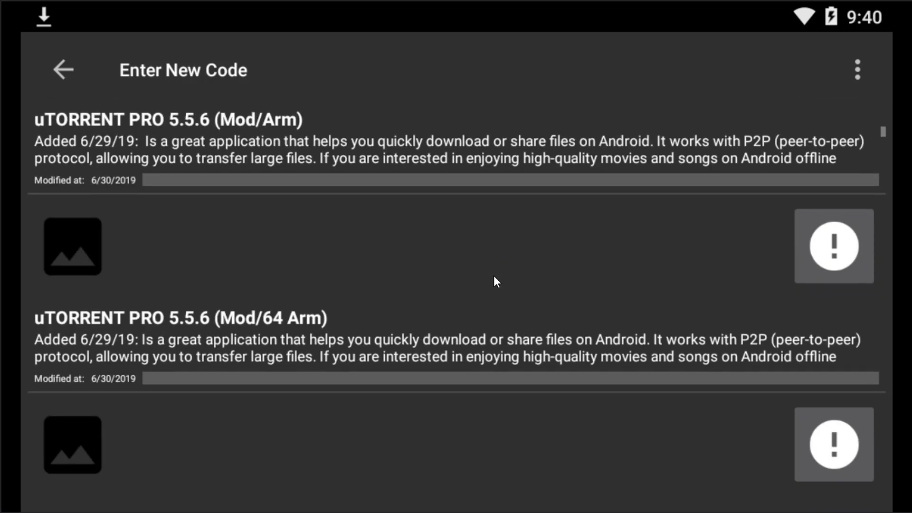
{"action": "scroll", "coordinate": [494, 281], "scroll_direction": "down", "scroll_amount": 12}
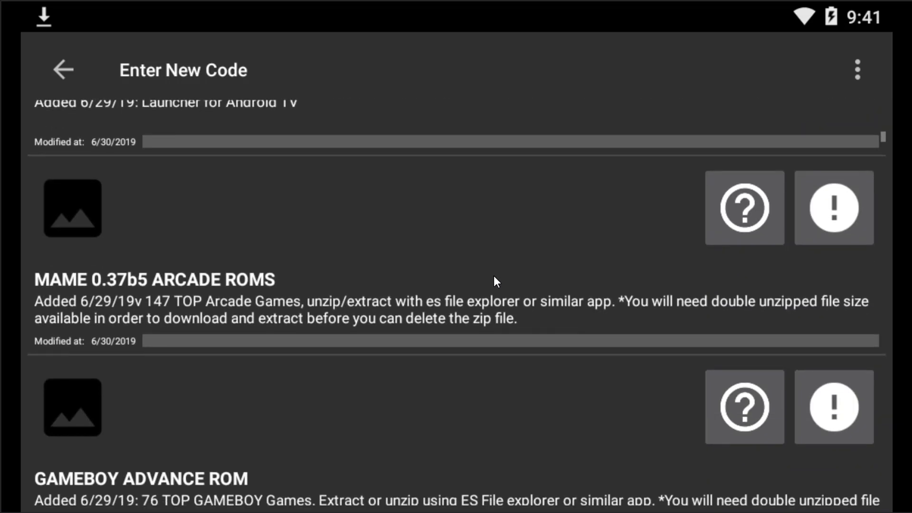
{"action": "scroll", "coordinate": [496, 281], "scroll_direction": "down", "scroll_amount": 2}
{"action": "scroll", "coordinate": [497, 281], "scroll_direction": "up", "scroll_amount": 10}
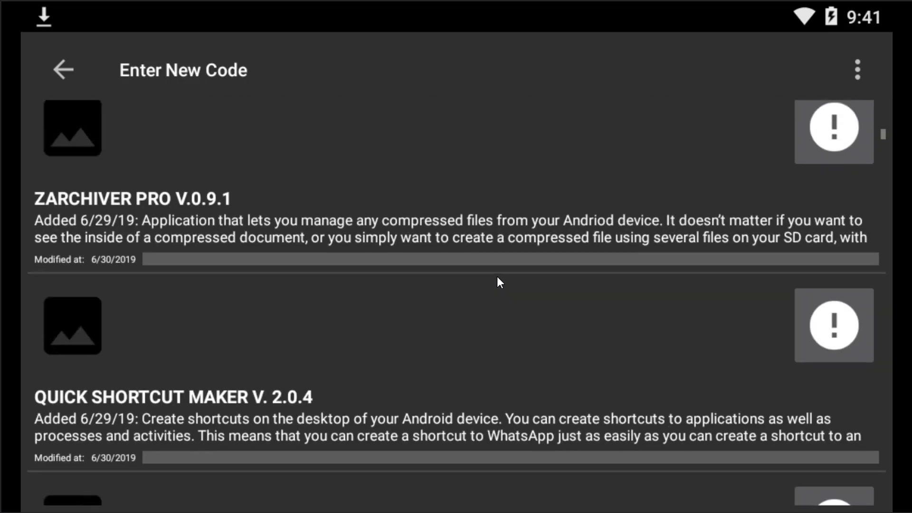
{"action": "scroll", "coordinate": [497, 282], "scroll_direction": "up", "scroll_amount": 8}
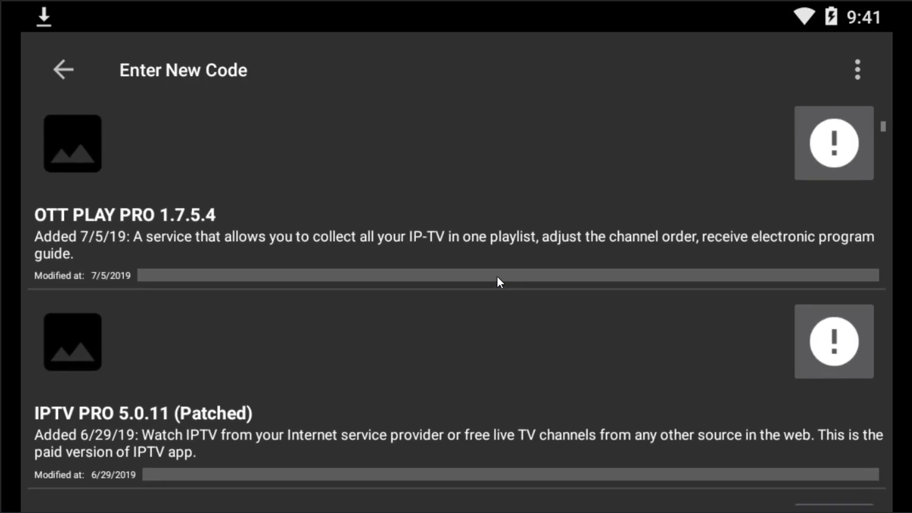
{"action": "scroll", "coordinate": [497, 282], "scroll_direction": "down", "scroll_amount": 3}
{"action": "scroll", "coordinate": [497, 281], "scroll_direction": "down", "scroll_amount": 4}
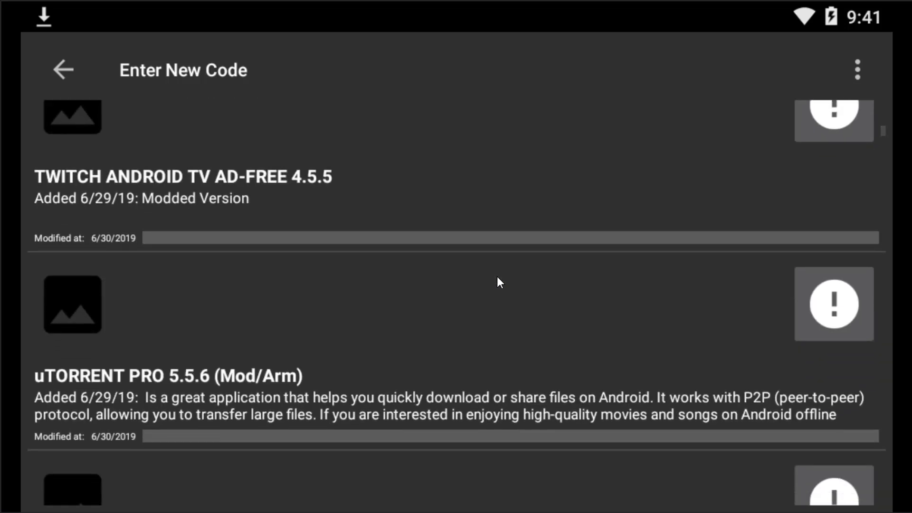
{"action": "scroll", "coordinate": [498, 277], "scroll_direction": "down", "scroll_amount": 2}
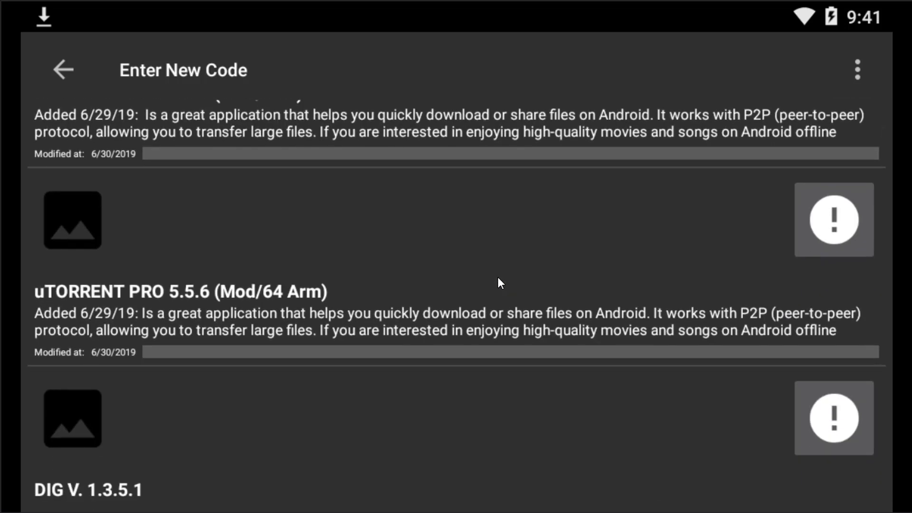
{"action": "scroll", "coordinate": [498, 278], "scroll_direction": "down", "scroll_amount": 5}
{"action": "scroll", "coordinate": [498, 277], "scroll_direction": "down", "scroll_amount": 3}
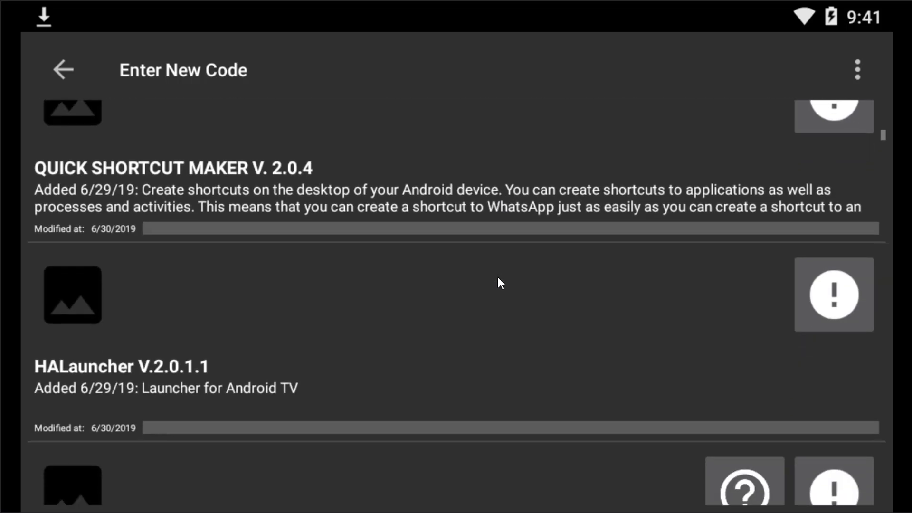
{"action": "scroll", "coordinate": [498, 277], "scroll_direction": "down", "scroll_amount": 5}
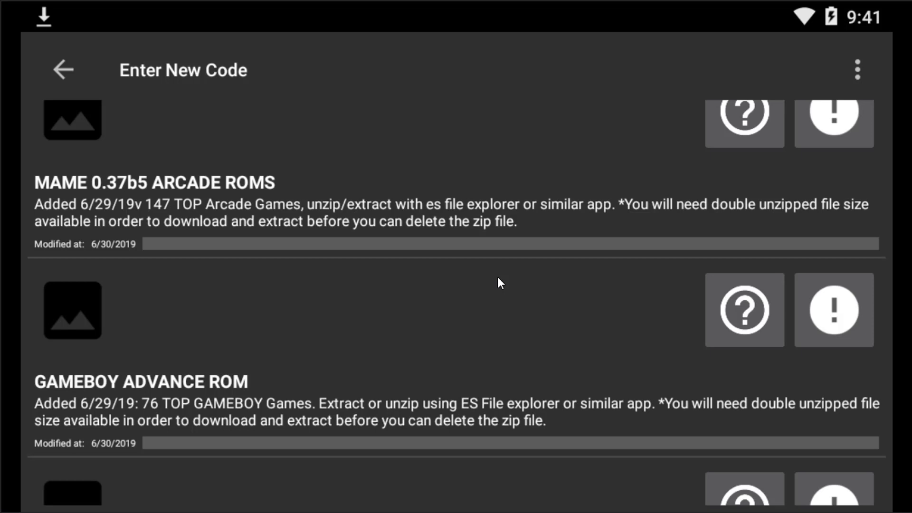
Scroll through Moon+ Reader, launchers, AVG Cleaner and the ROM sets, then back up to the Gameboy ROMs.
{"action": "scroll", "coordinate": [498, 285], "scroll_direction": "down", "scroll_amount": 10}
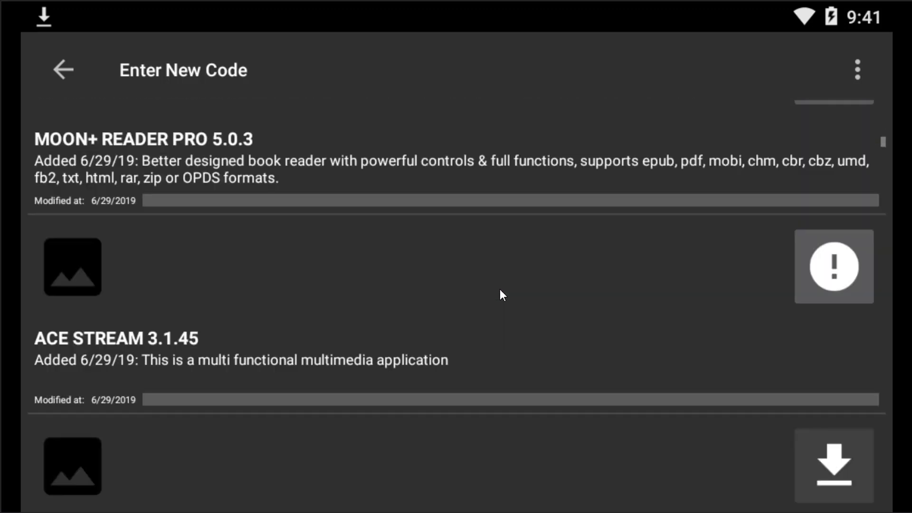
{"action": "scroll", "coordinate": [500, 289], "scroll_direction": "down", "scroll_amount": 2}
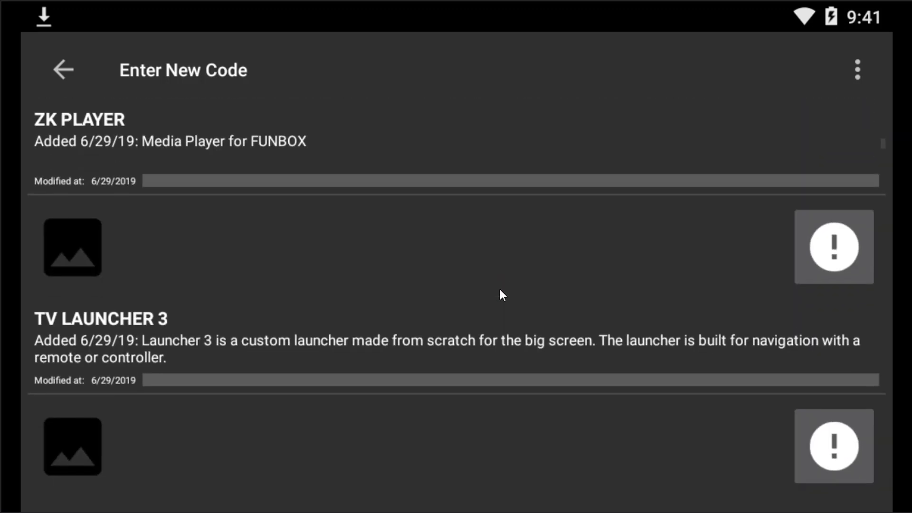
{"action": "scroll", "coordinate": [500, 290], "scroll_direction": "down", "scroll_amount": 7}
{"action": "scroll", "coordinate": [499, 290], "scroll_direction": "down", "scroll_amount": 4}
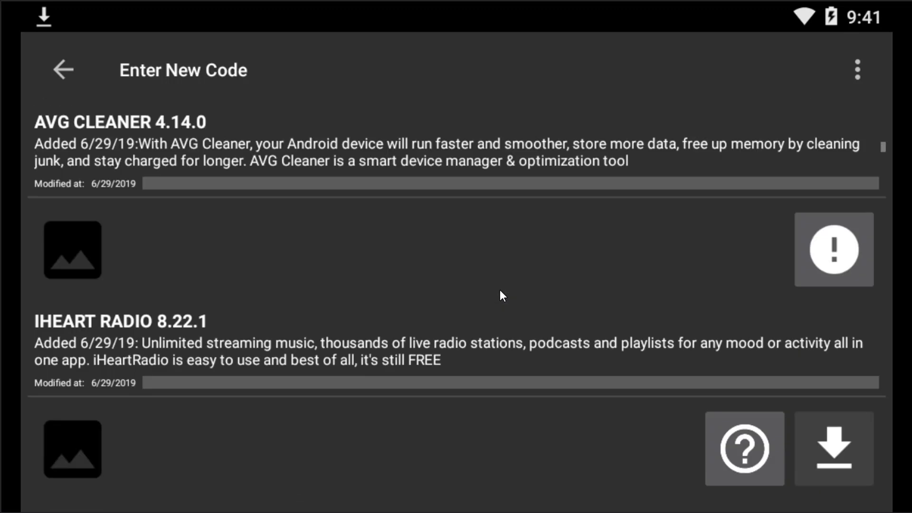
{"action": "scroll", "coordinate": [500, 291], "scroll_direction": "down", "scroll_amount": 10}
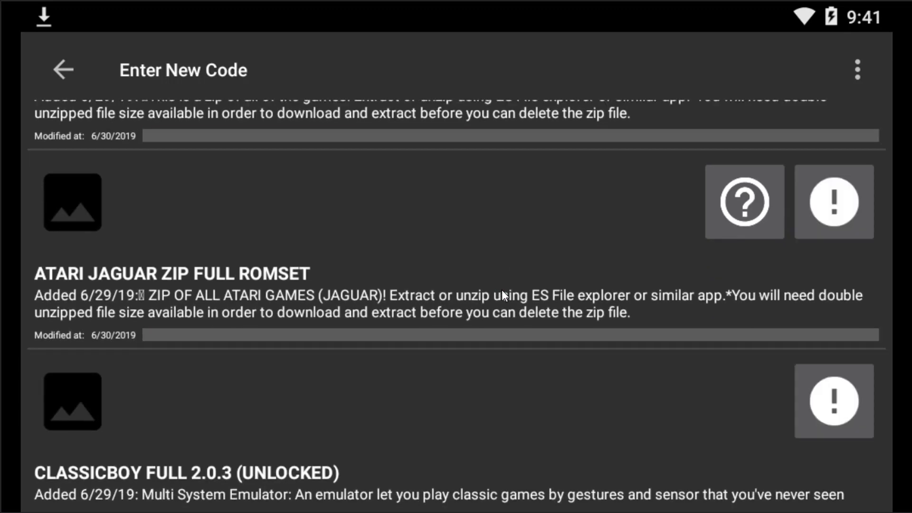
{"action": "scroll", "coordinate": [465, 312], "scroll_direction": "up", "scroll_amount": 16}
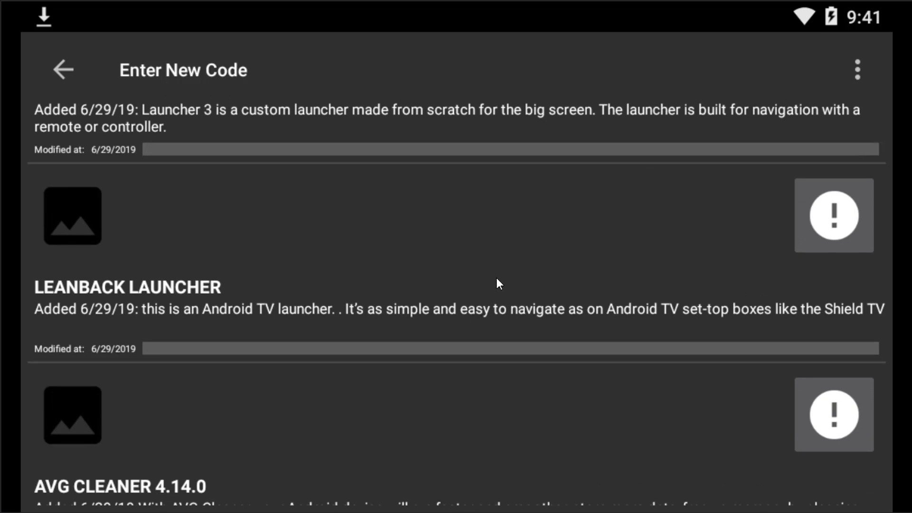
{"action": "scroll", "coordinate": [499, 281], "scroll_direction": "down", "scroll_amount": 10}
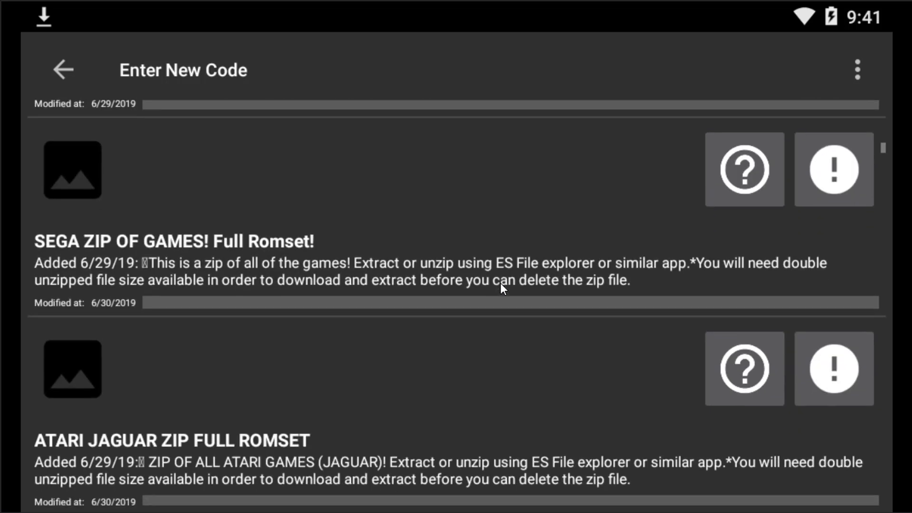
{"action": "scroll", "coordinate": [501, 283], "scroll_direction": "up", "scroll_amount": 20}
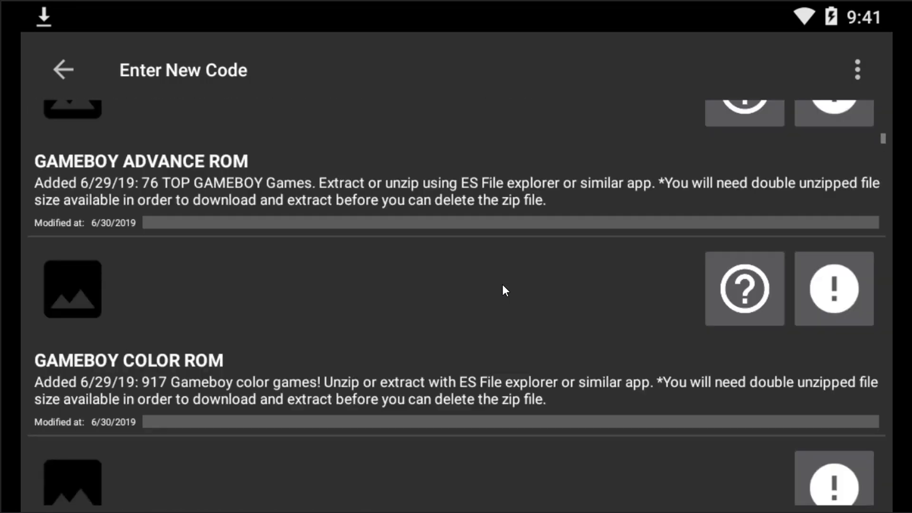